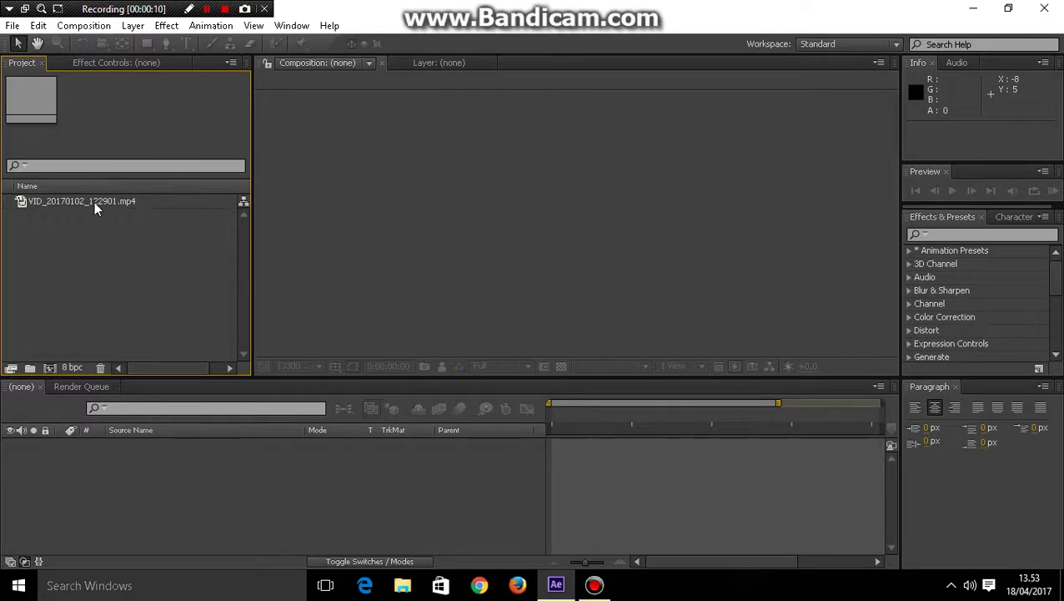
# Step: Create a composition from VID_20170102_122901.mp4 and scrub through its footage to near the start
pyautogui.click(94, 205)
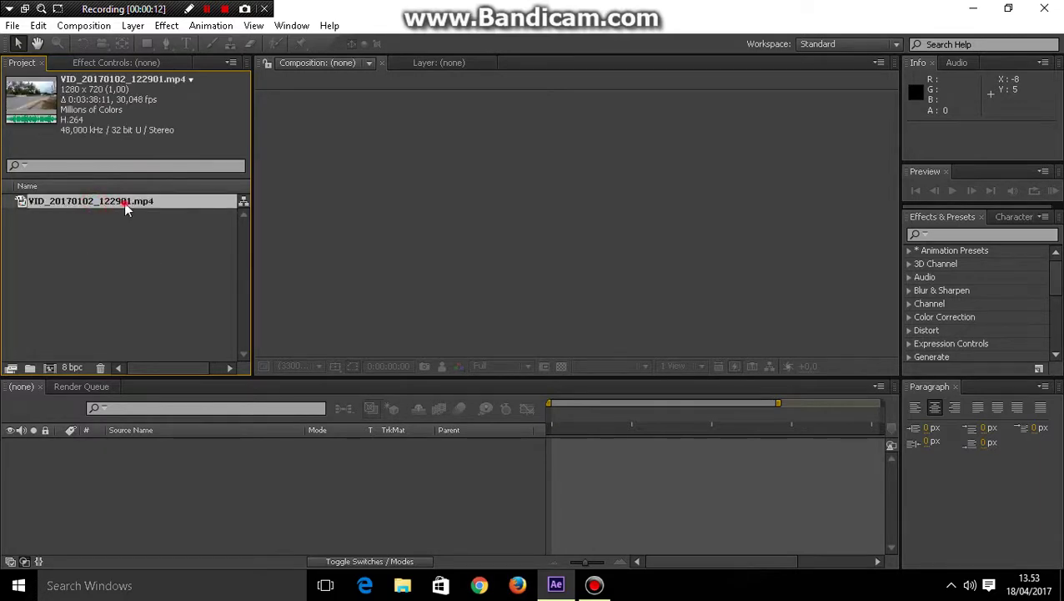
pyautogui.moveTo(124, 202); pyautogui.dragTo(95, 472)
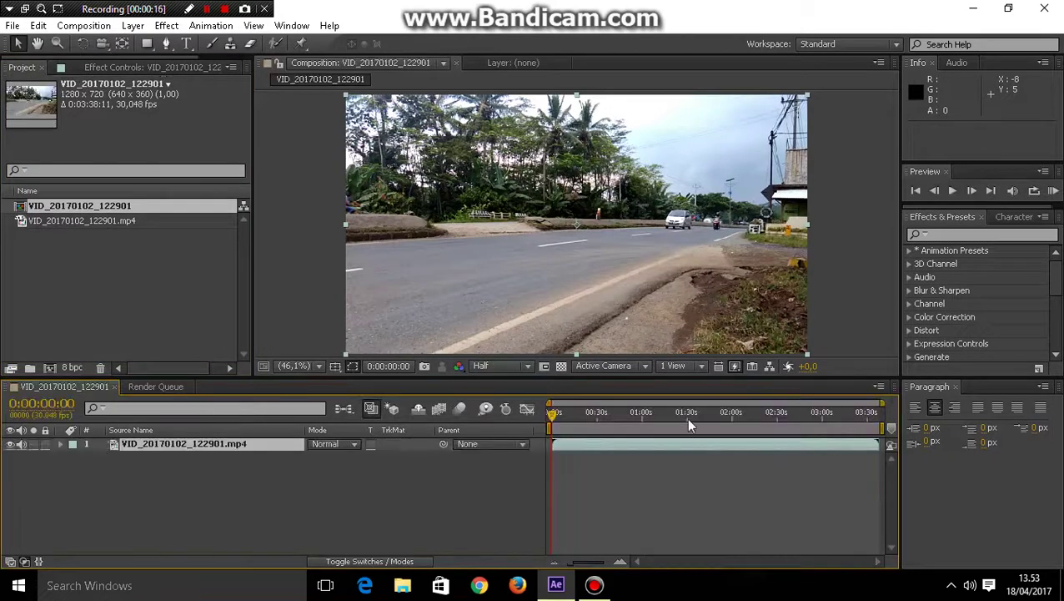
pyautogui.moveTo(549, 421); pyautogui.dragTo(870, 426)
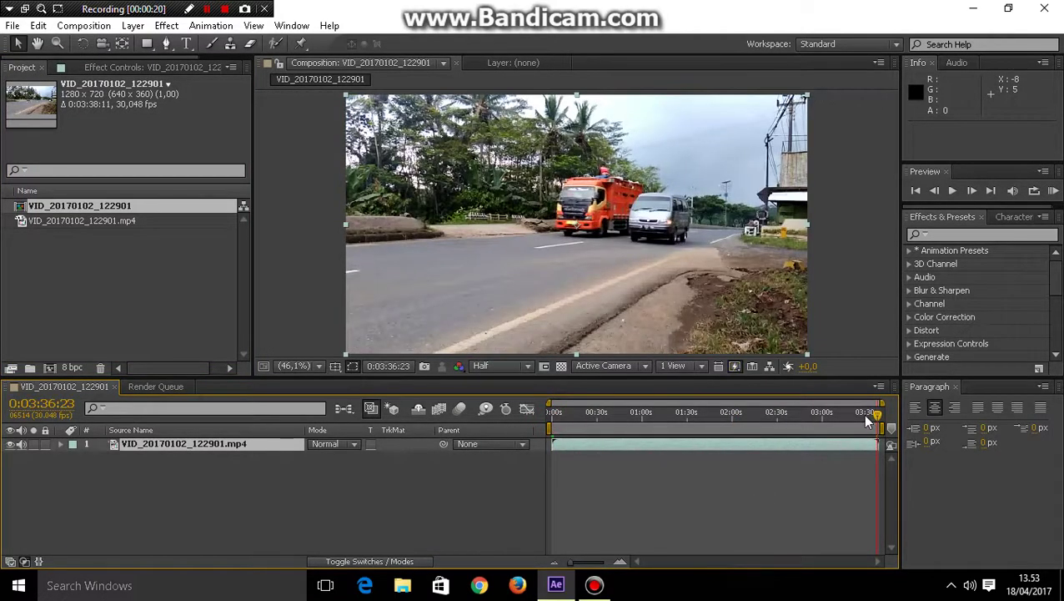
pyautogui.moveTo(876, 417); pyautogui.dragTo(583, 441)
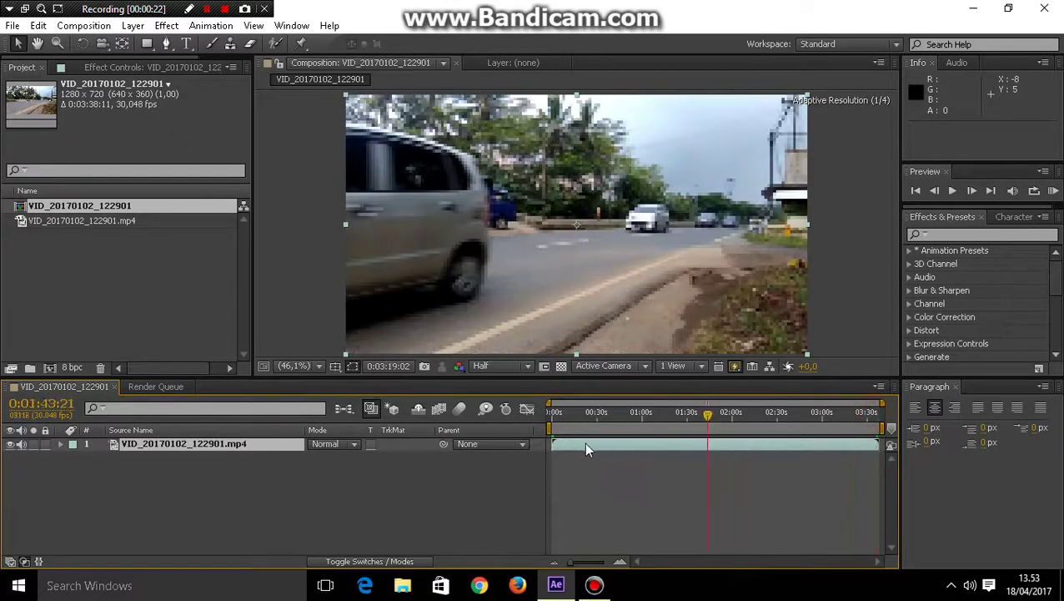
pyautogui.rightClick(572, 448)
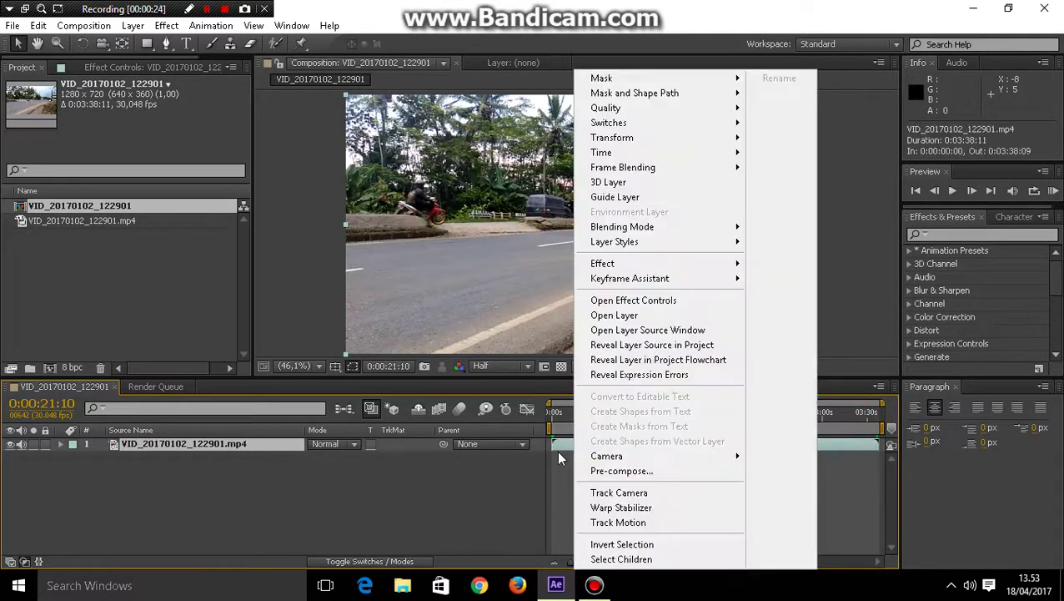
pyautogui.moveTo(679, 155)
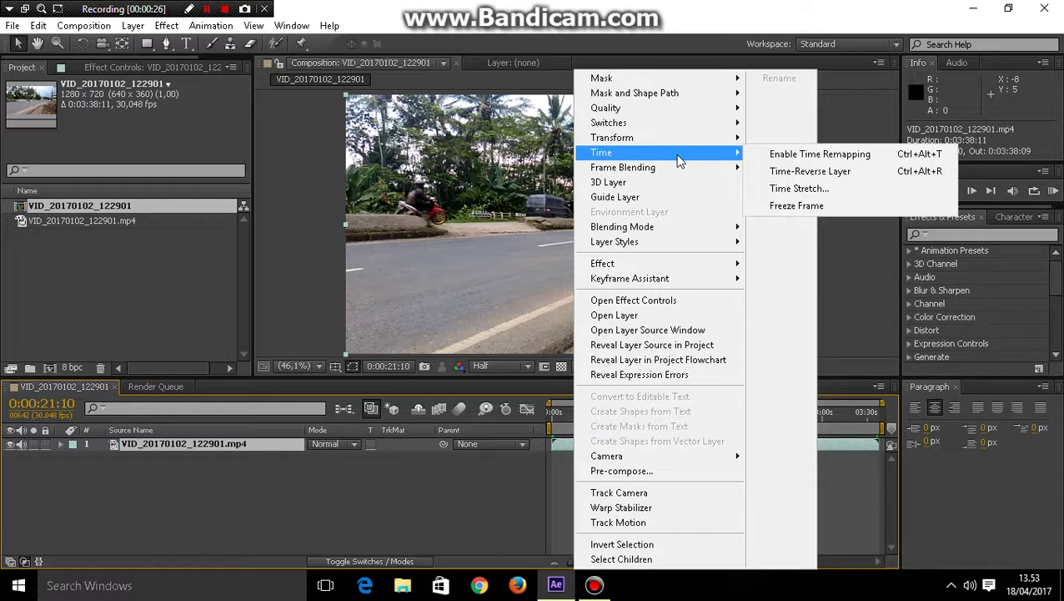
pyautogui.press('Escape')
pyautogui.press('Escape')
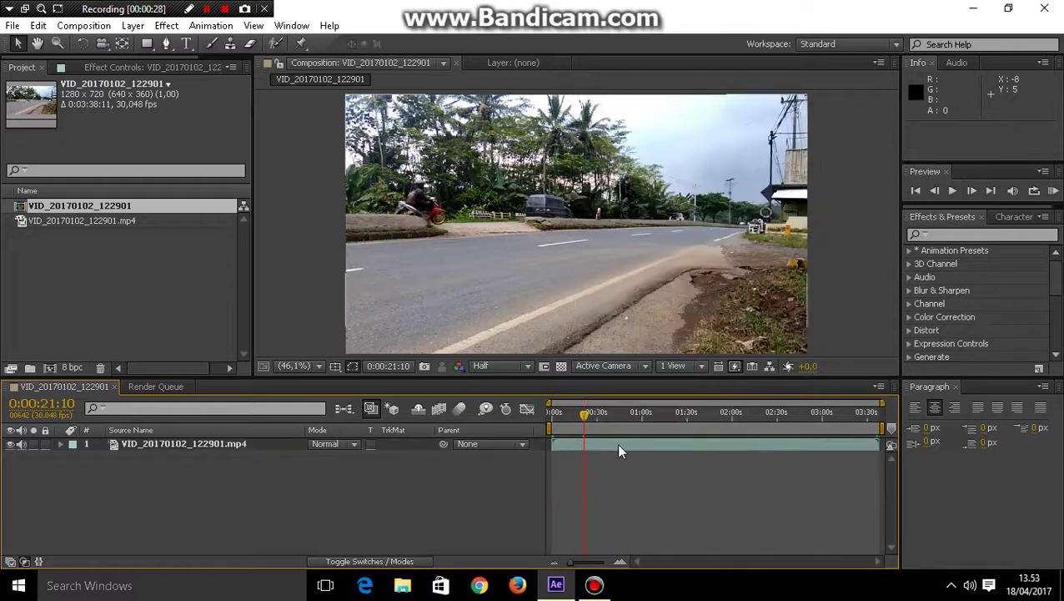
# Step: Speed up the video layer with Time Stretch to about 22 seconds, holding the layer in-point in place
pyautogui.click(619, 447)
pyautogui.rightClick(619, 447)
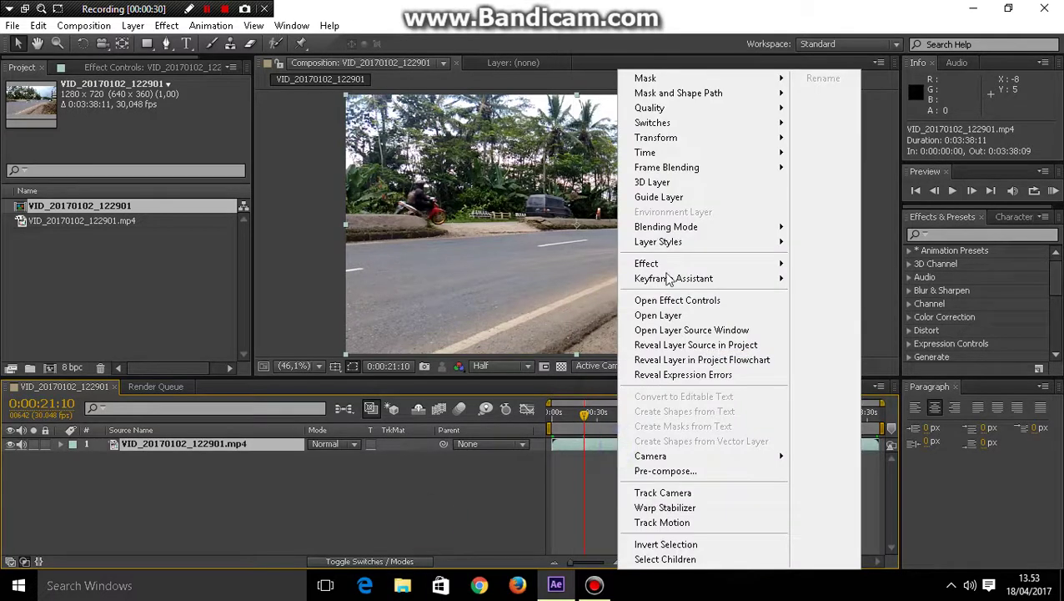
pyautogui.moveTo(755, 154)
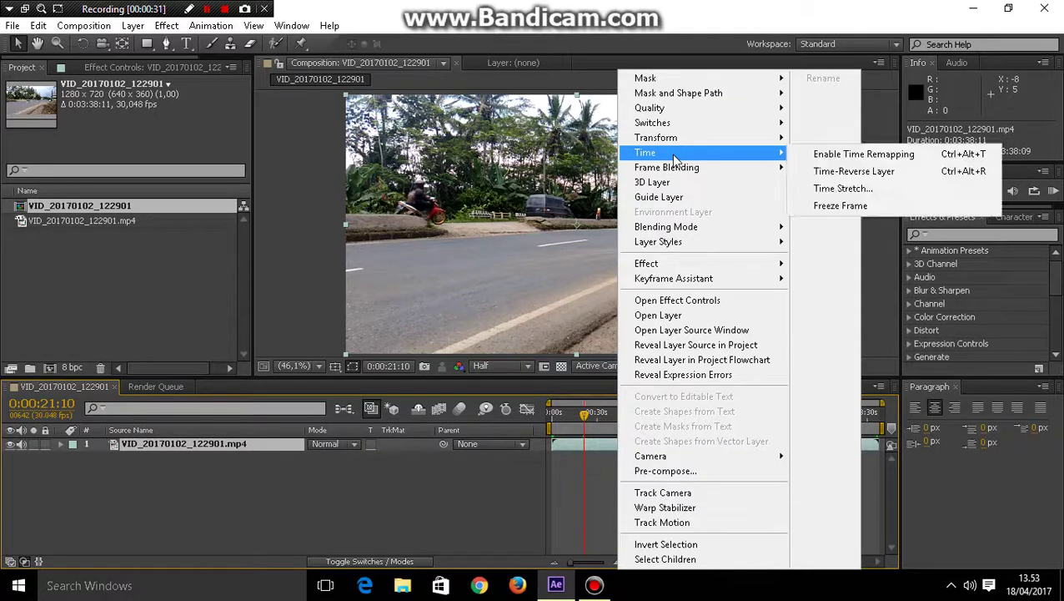
pyautogui.click(844, 189)
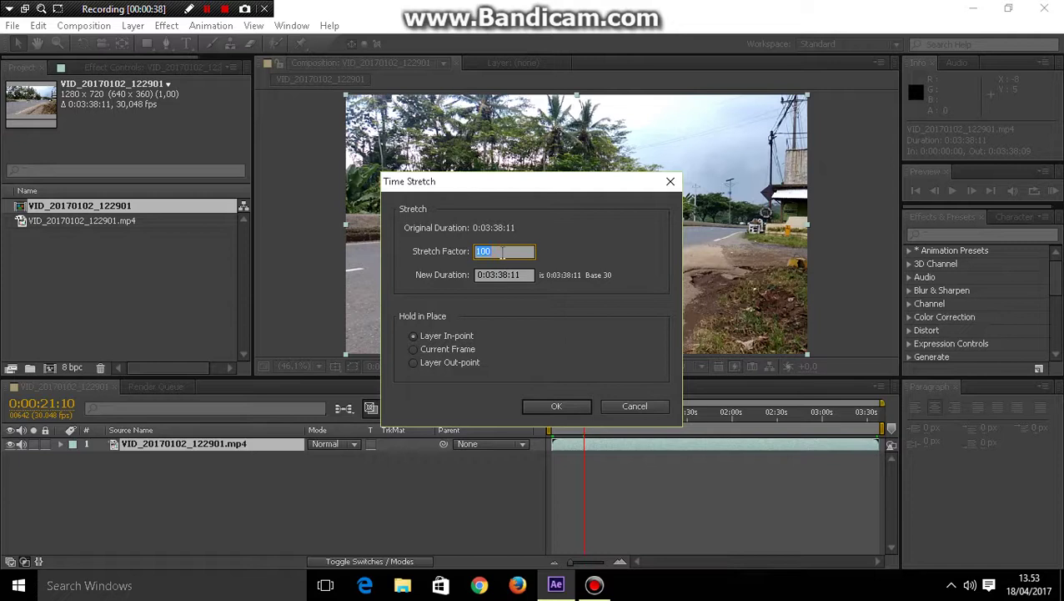
pyautogui.write('1')
pyautogui.press('Return')
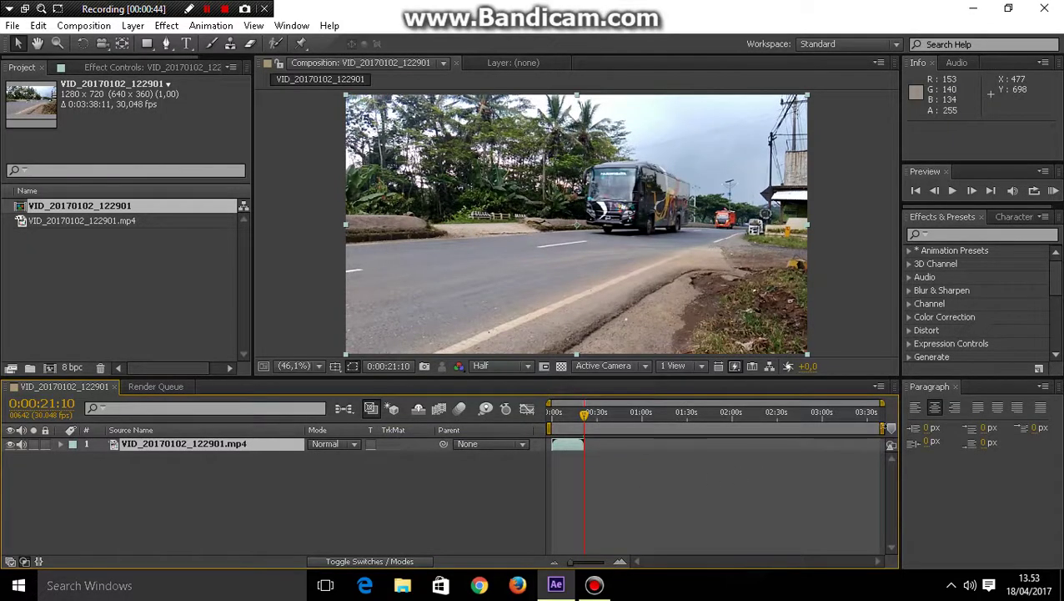
# Step: Set the work area end to the shortened layer's end at about 0:00:21:25 and trim the composition to the work area
pyautogui.moveTo(883, 428)
pyautogui.mouseDown()
pyautogui.moveTo(557, 426)
pyautogui.moveTo(590, 426)
pyautogui.moveTo(589, 443)
pyautogui.mouseUp()
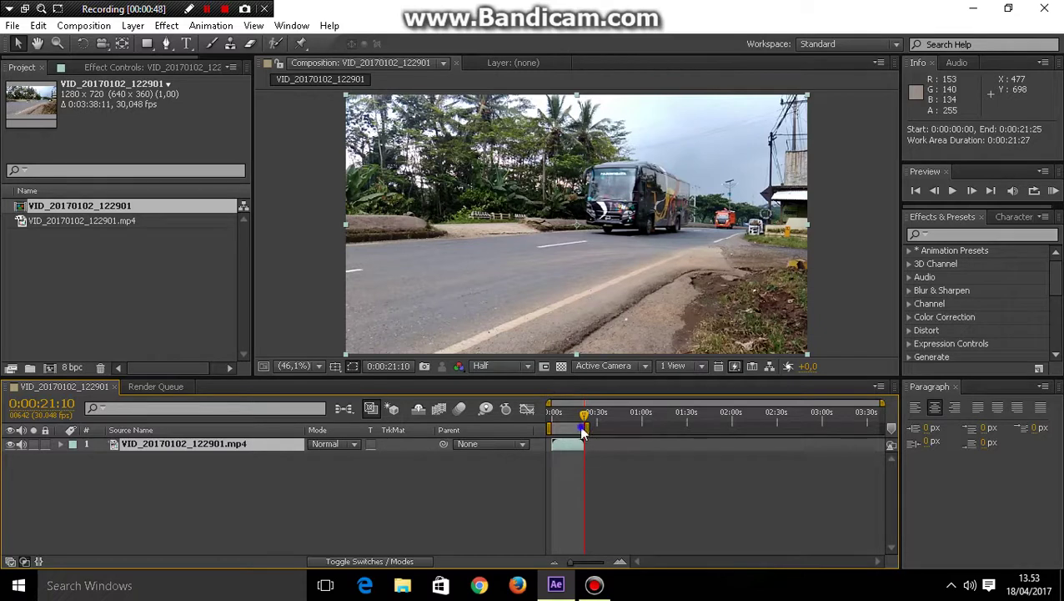
pyautogui.rightClick(584, 432)
pyautogui.click(567, 434)
pyautogui.rightClick(581, 428)
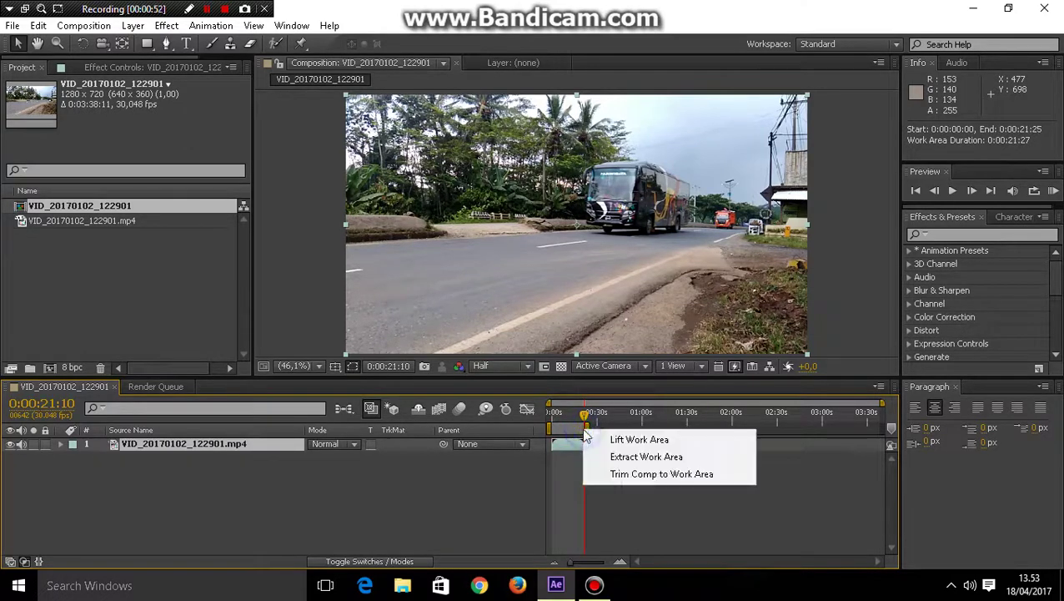
pyautogui.click(604, 473)
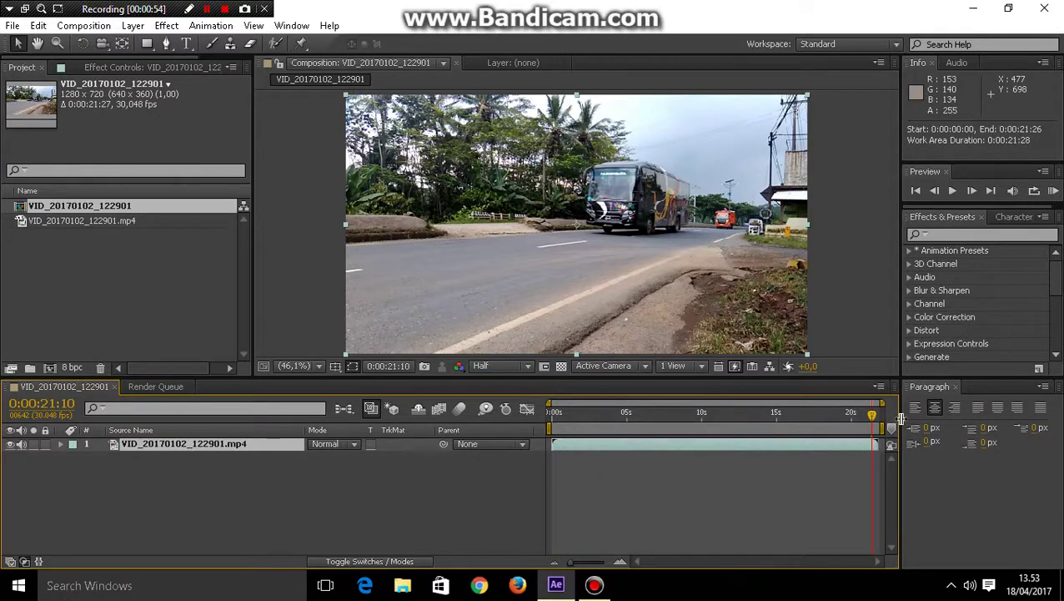
# Step: Run a RAM preview of the sped-up clip and stop it after a short playback
pyautogui.click(1053, 191)
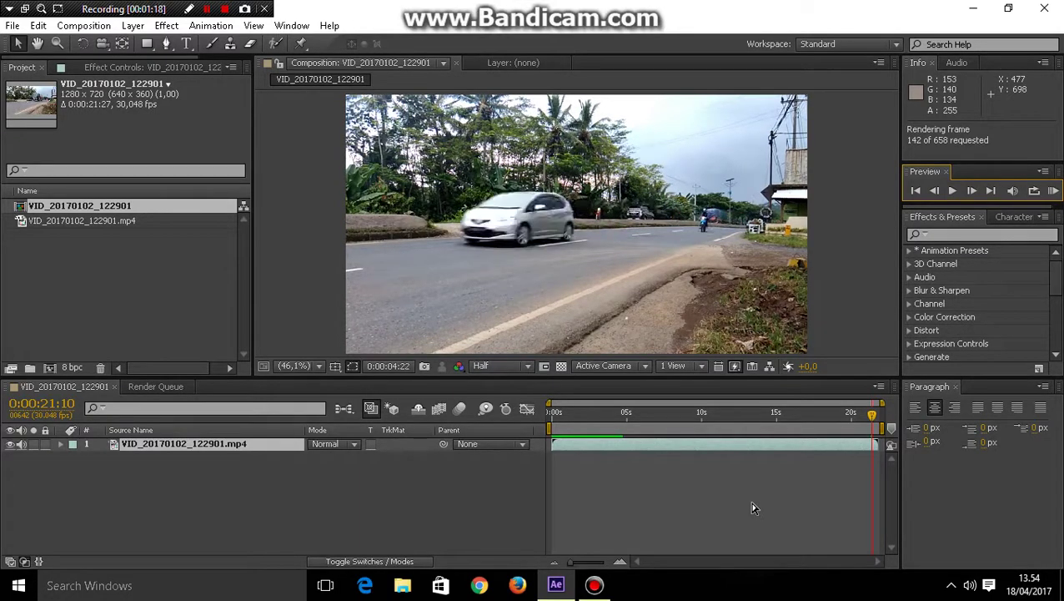
pyautogui.click(752, 506)
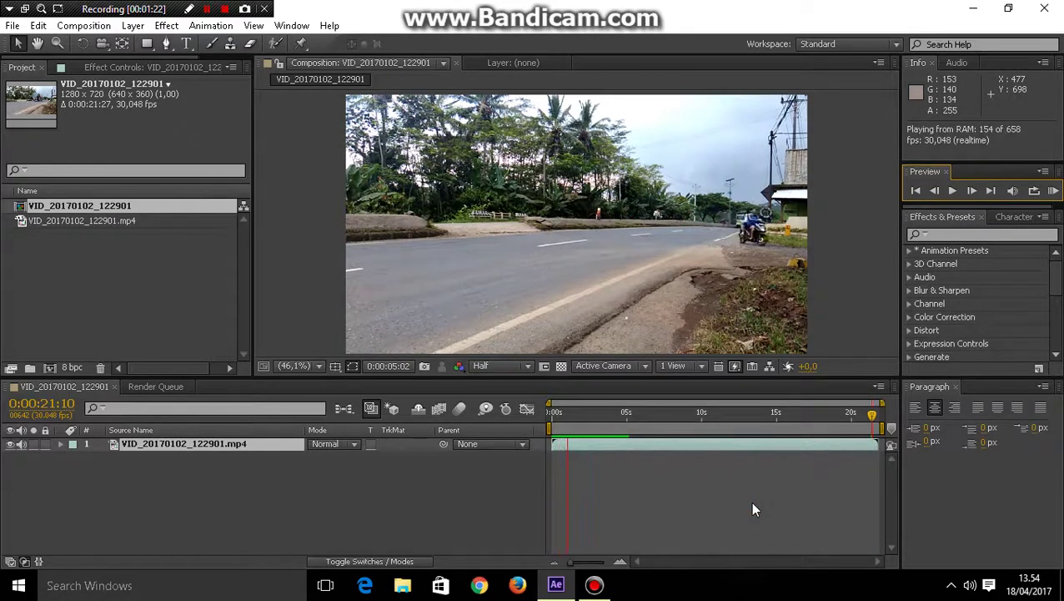
pyautogui.click(752, 506)
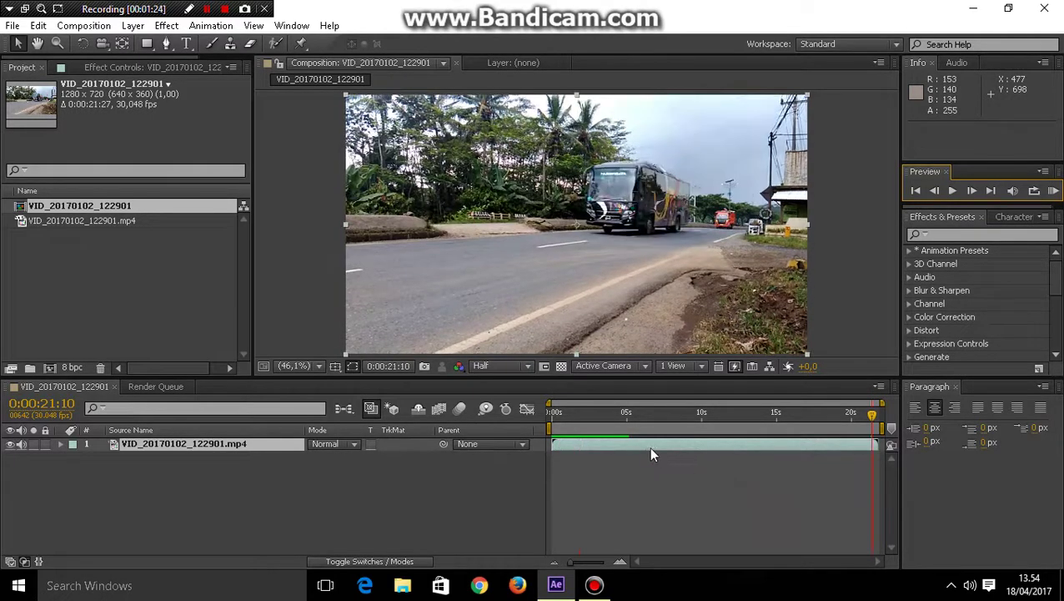
# Step: Speed up the video layer further with Time Stretch so that it lasts about 4 seconds
pyautogui.rightClick(649, 445)
pyautogui.moveTo(678, 152)
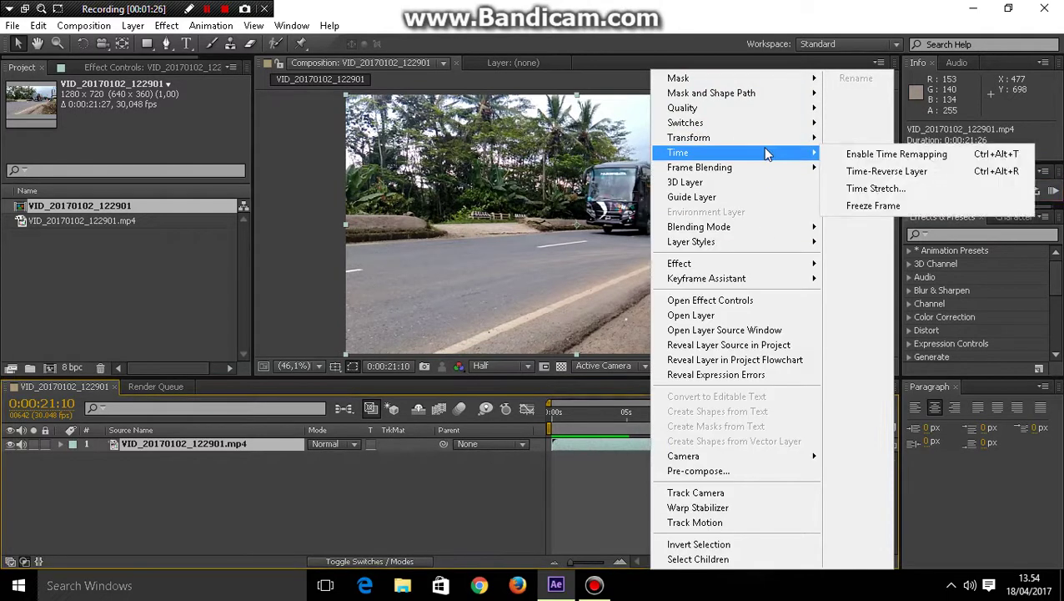
pyautogui.click(936, 187)
pyautogui.click(494, 248)
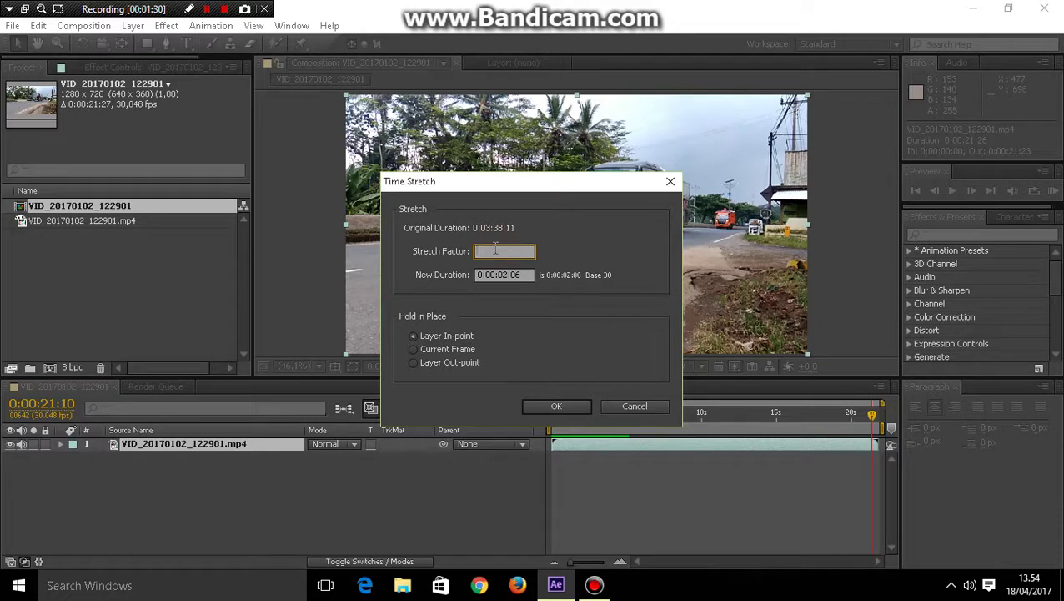
pyautogui.press('Return')
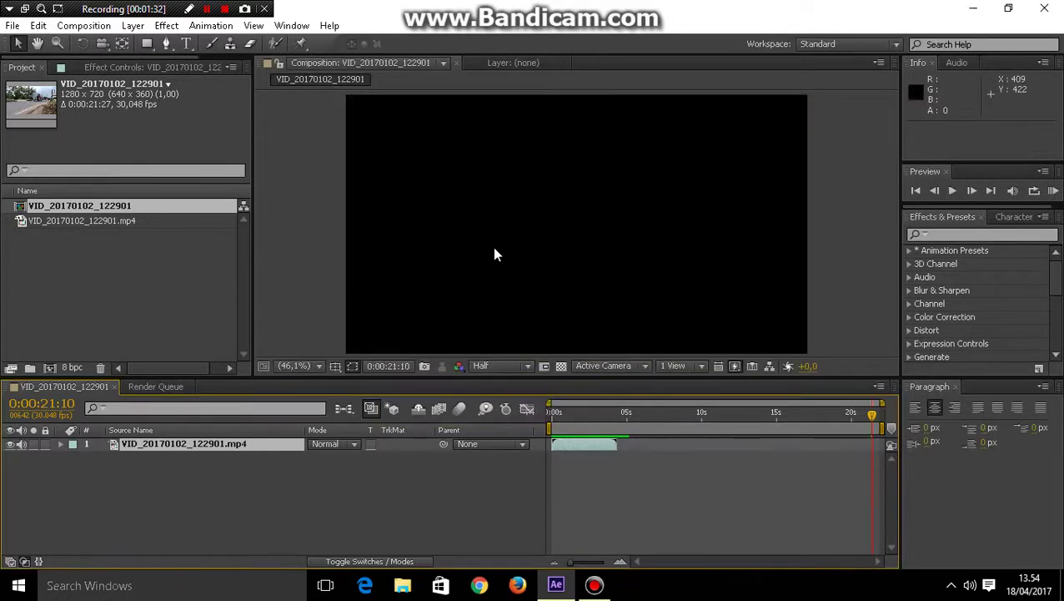
# Step: Set the work area end to the layer's new end at about 0:00:04:09 and trim the composition to the work area
pyautogui.moveTo(883, 428); pyautogui.dragTo(622, 434)
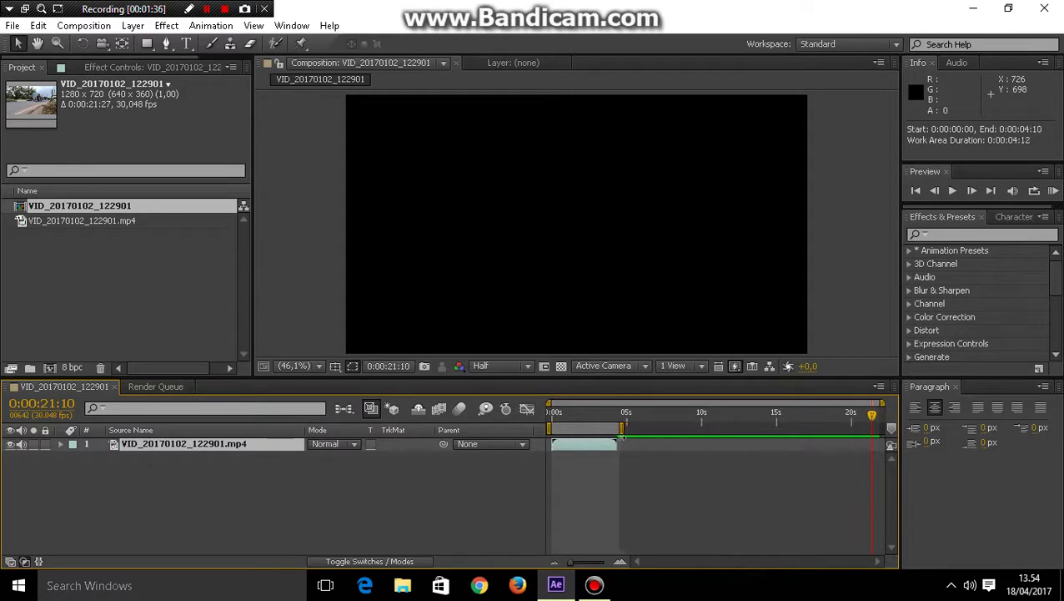
pyautogui.rightClick(615, 430)
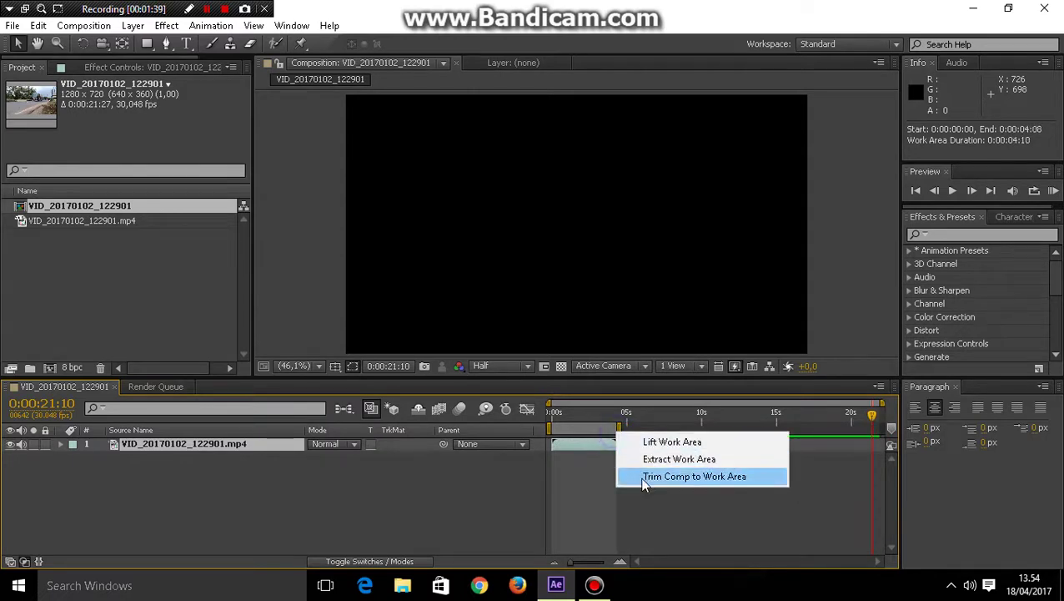
pyautogui.click(640, 476)
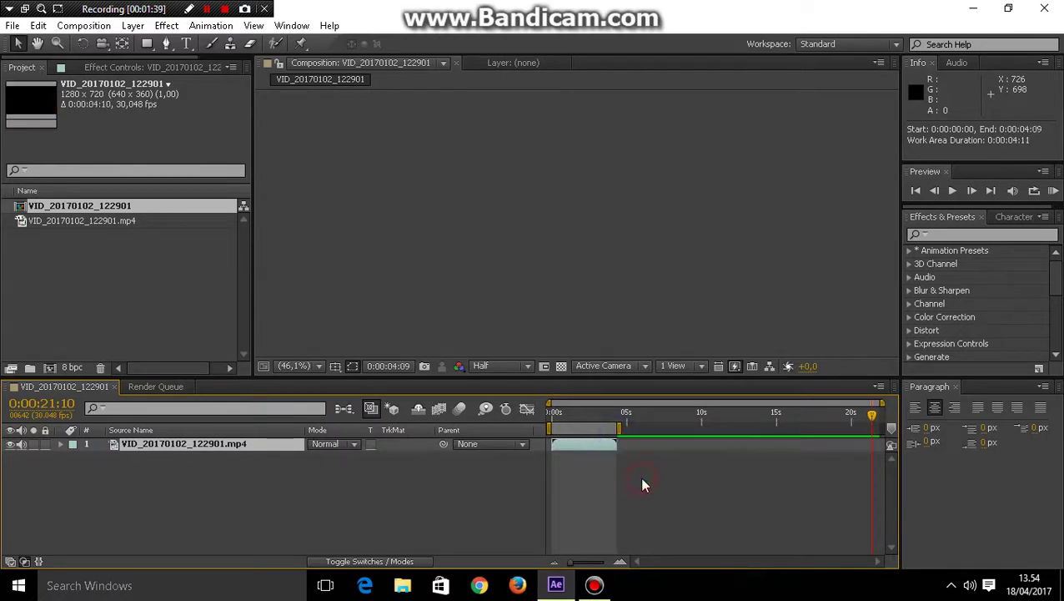
# Step: Preview the 4-second clip and turn off the video layer's audio
pyautogui.click(1053, 190)
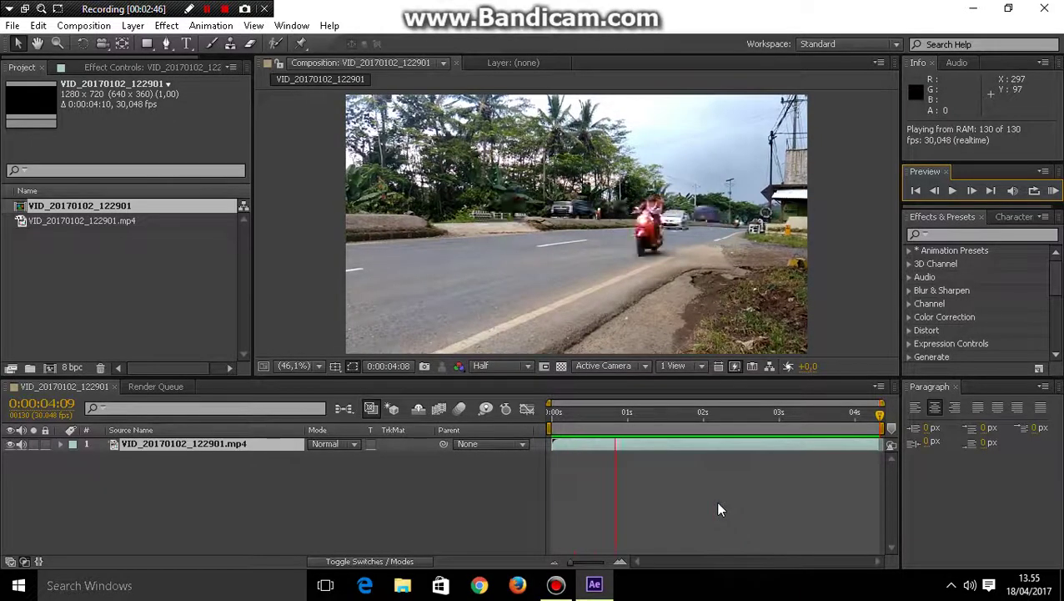
pyautogui.click(719, 509)
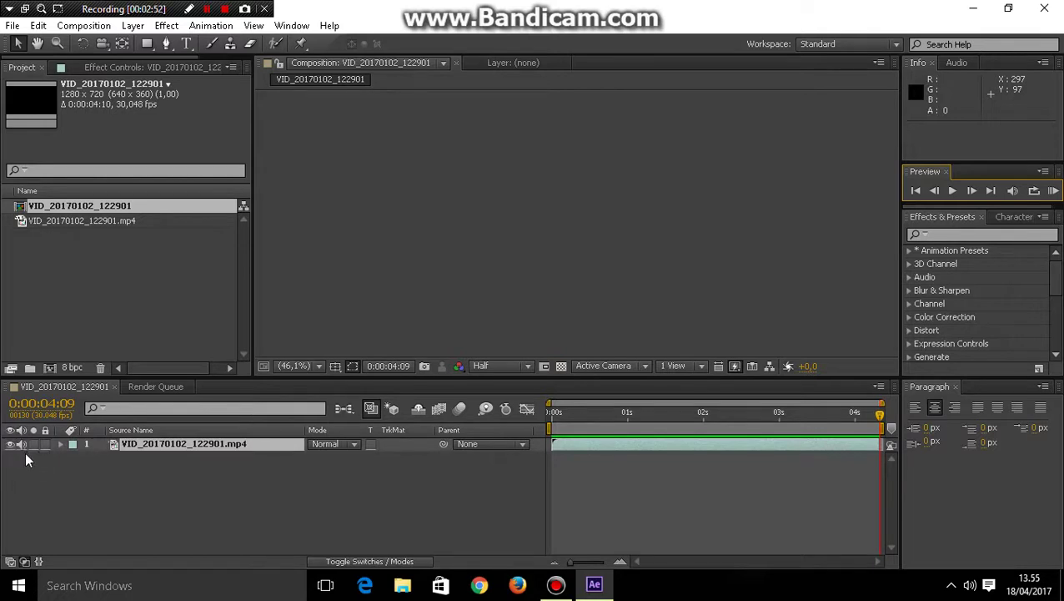
pyautogui.click(22, 448)
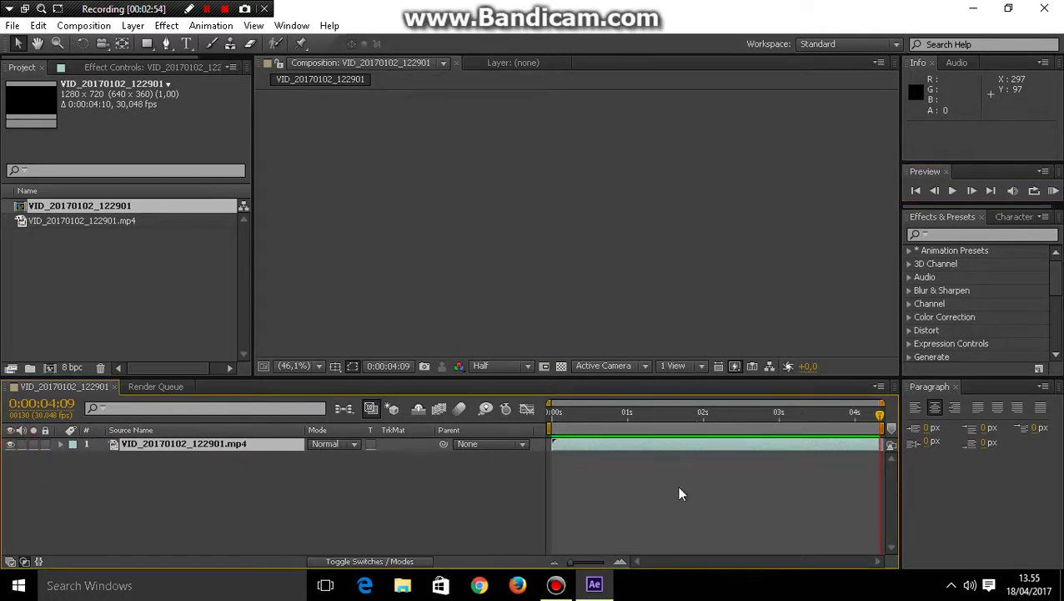
# Step: Move the current time to 0:00:00:07 and create a black solid layer with a height of 100 px
pyautogui.moveTo(657, 421); pyautogui.dragTo(572, 416)
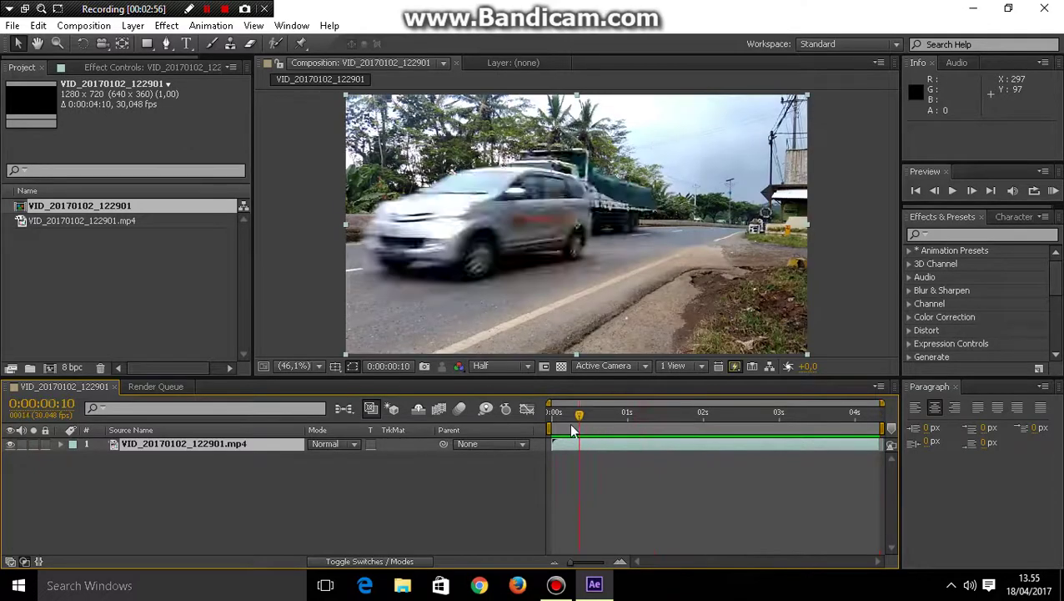
pyautogui.rightClick(298, 500)
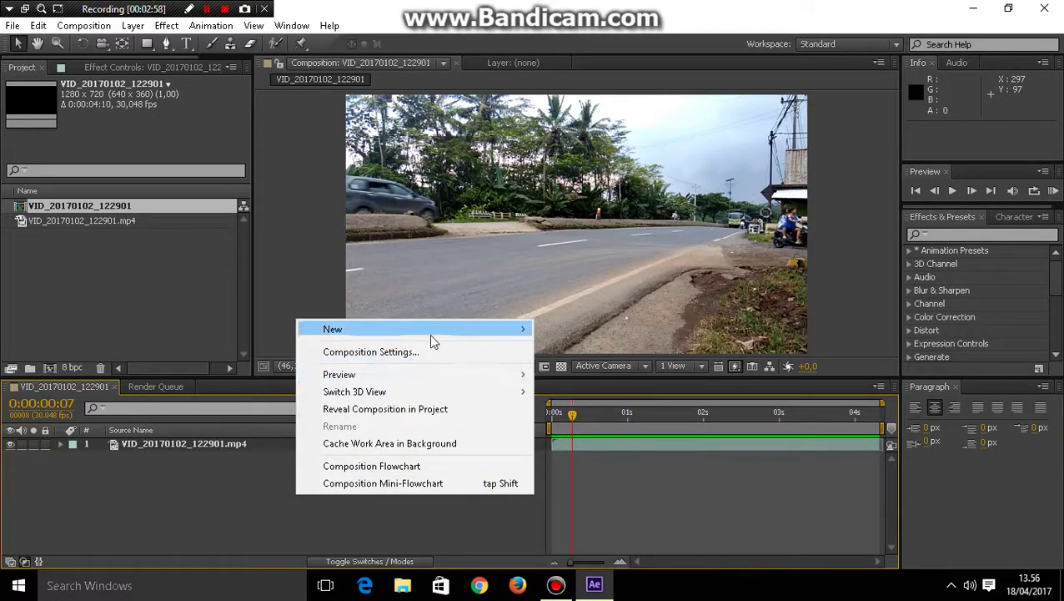
pyautogui.moveTo(481, 334)
pyautogui.click(594, 369)
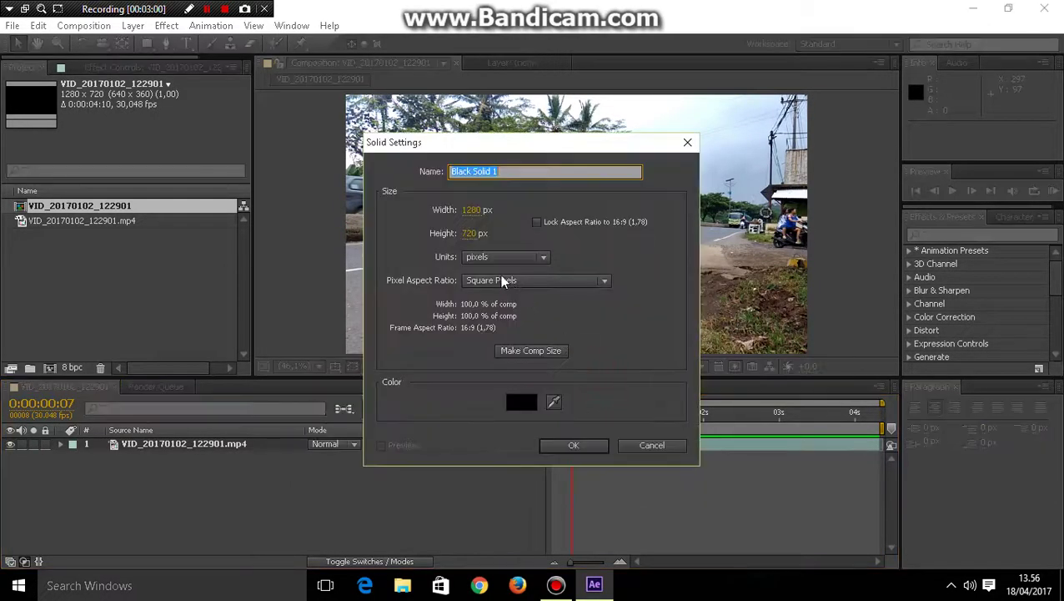
pyautogui.click(469, 235)
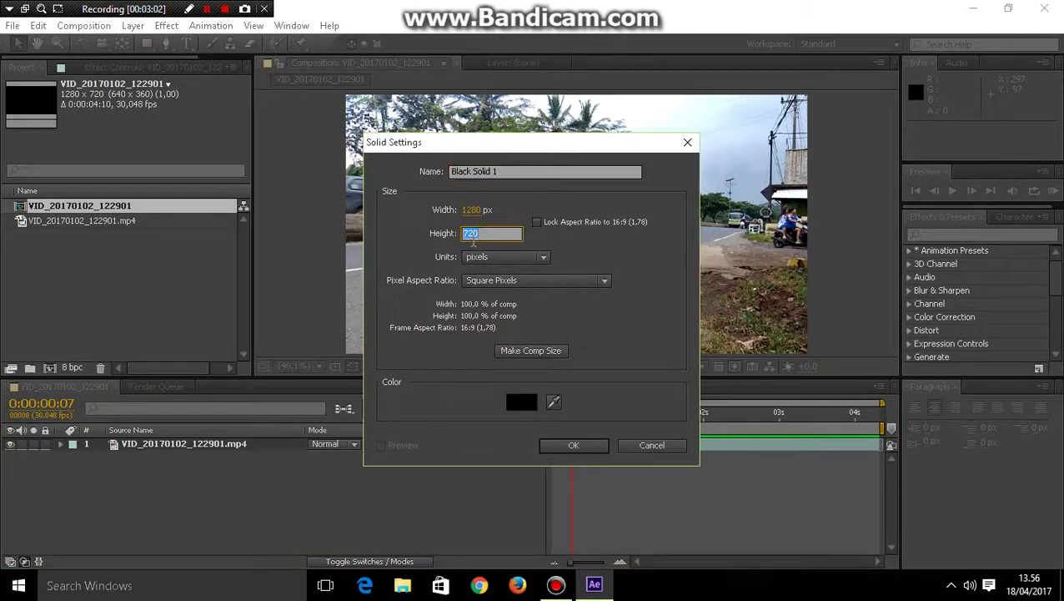
pyautogui.write('100')
pyautogui.press('Return')
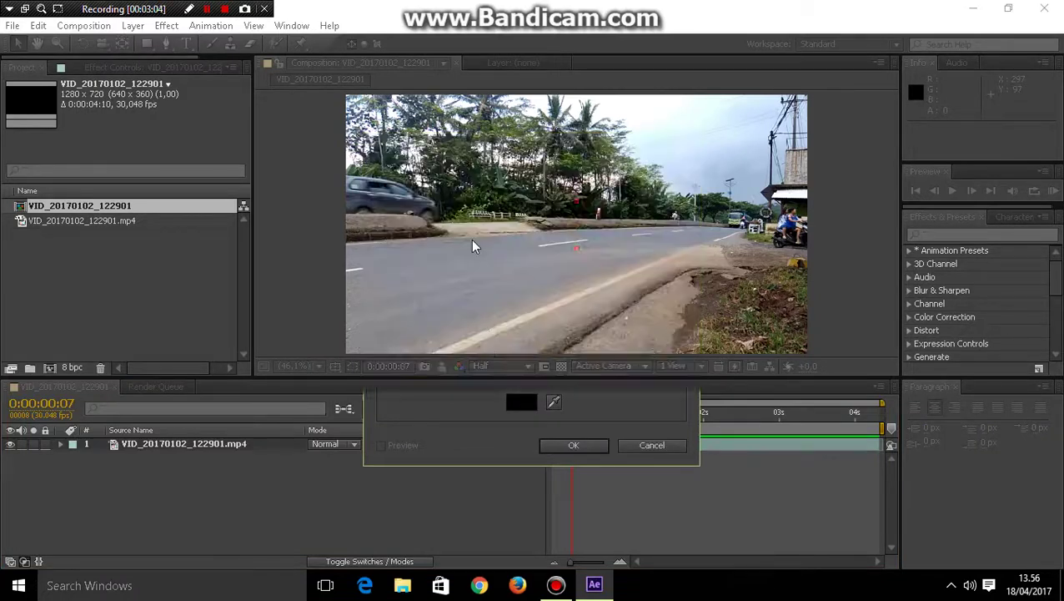
# Step: Place the black bar along the frame's lower edge and widen it slightly beyond the frame's sides
pyautogui.moveTo(520, 229); pyautogui.dragTo(522, 346)
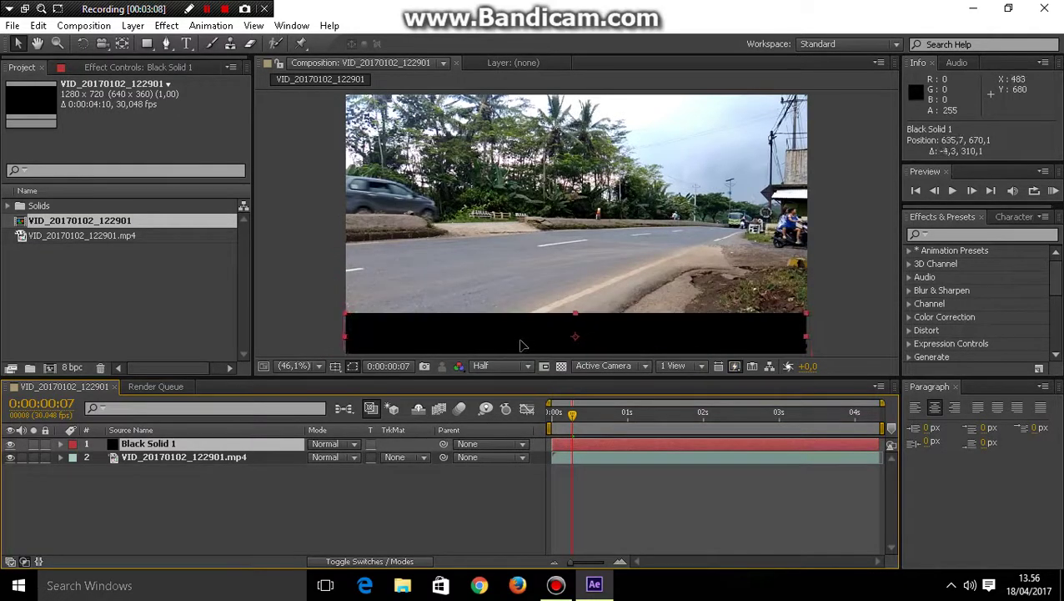
pyautogui.moveTo(804, 335); pyautogui.dragTo(812, 336)
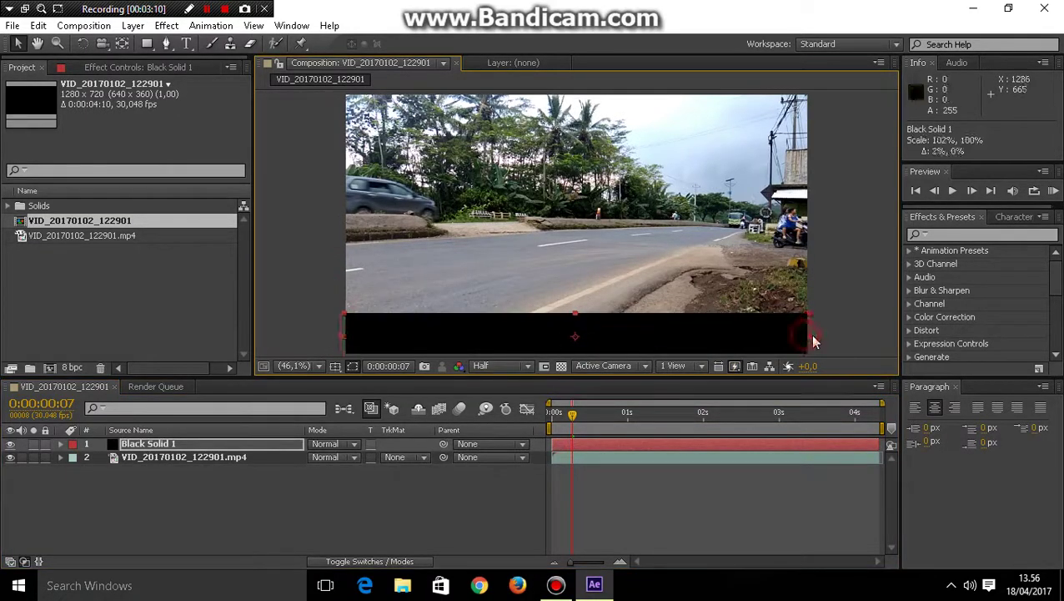
# Step: Duplicate the Black Solid 1 layer
pyautogui.click(611, 448)
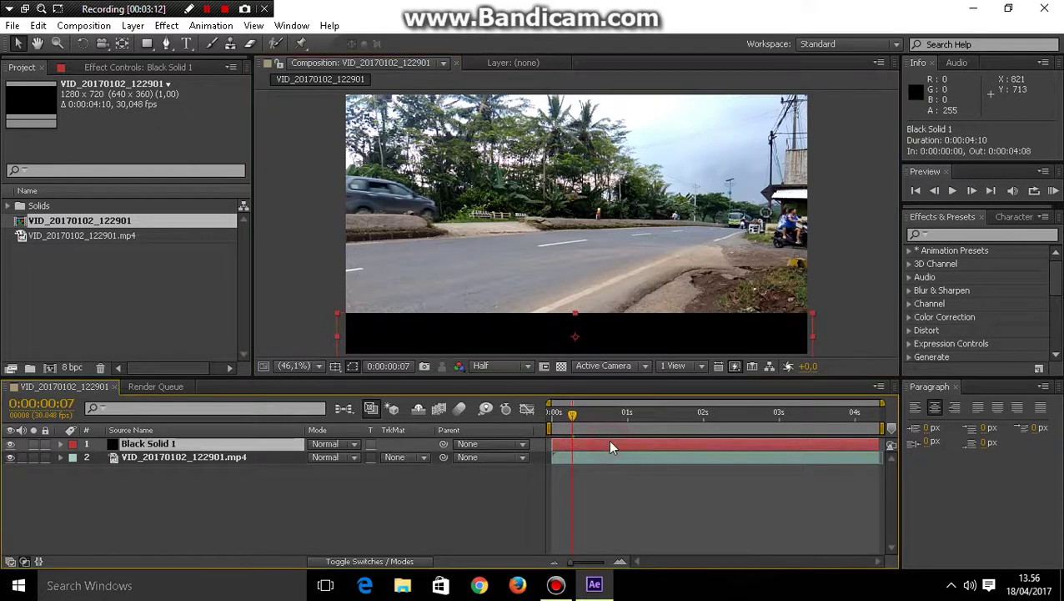
pyautogui.hotkey('ctrl', 'd')
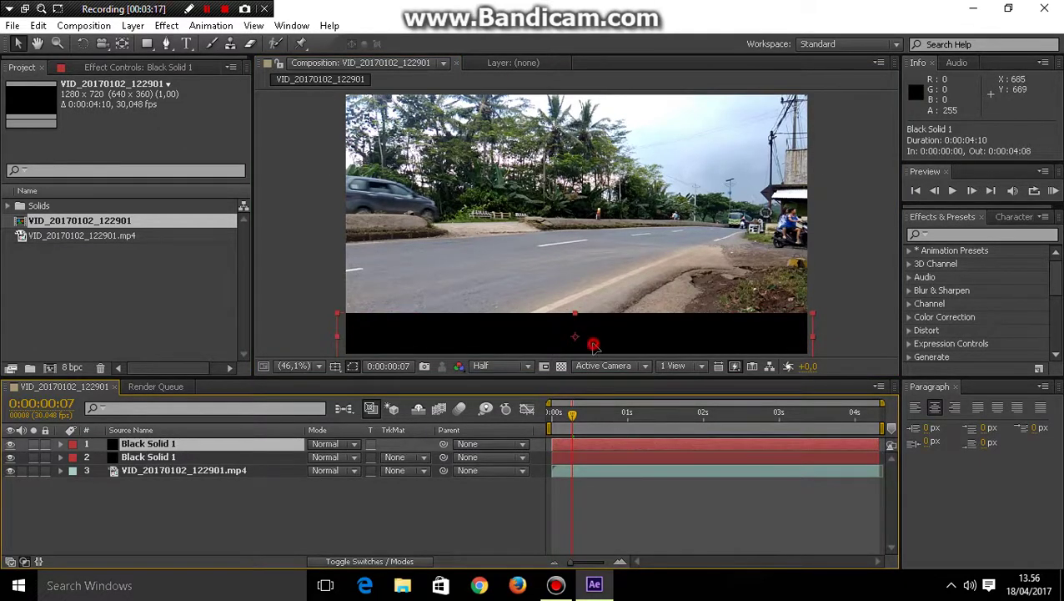
# Step: Move the duplicated black bar to the frame's upper edge and deselect it
pyautogui.moveTo(593, 344); pyautogui.dragTo(609, 119)
pyautogui.click(618, 494)
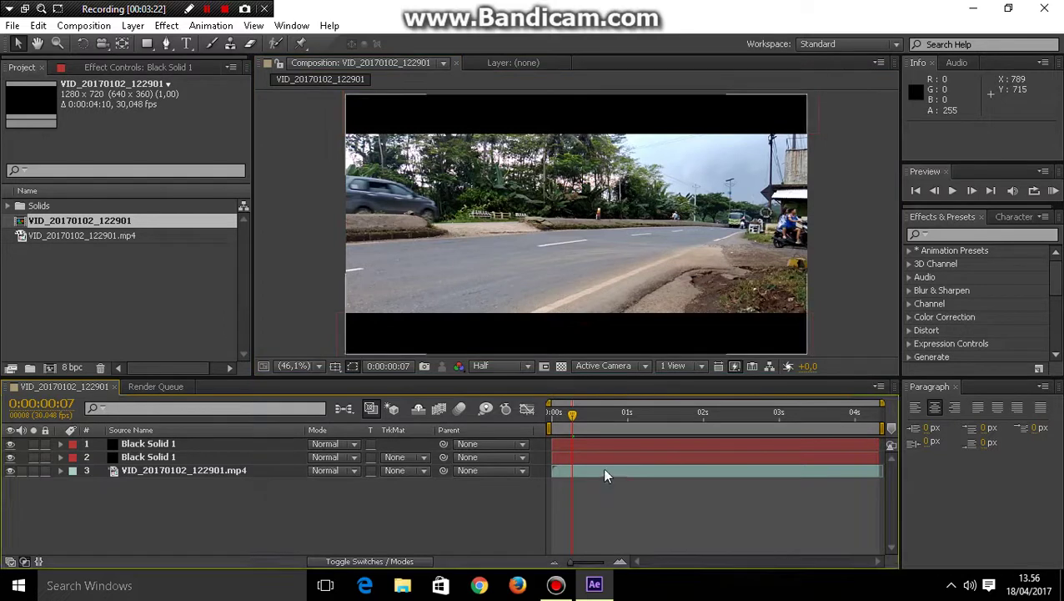
# Step: Keyframe the video layer's scale from about 142 × 154% at 0:00:00:00 to about 100 × 104% at 0:00:04:06
pyautogui.click(606, 474)
pyautogui.scroll(-2, 506, 218)
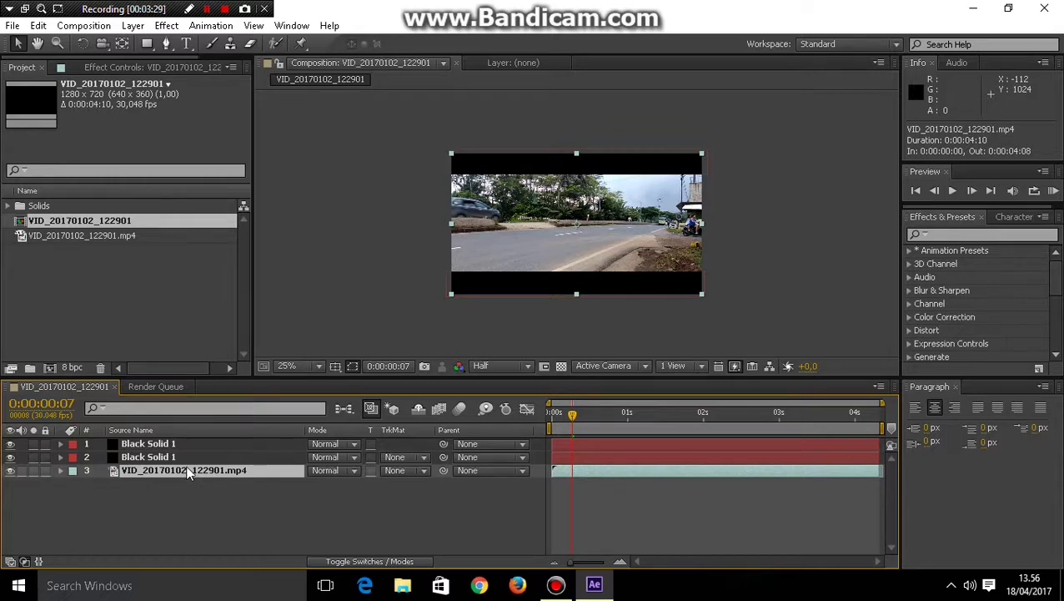
pyautogui.press('s')
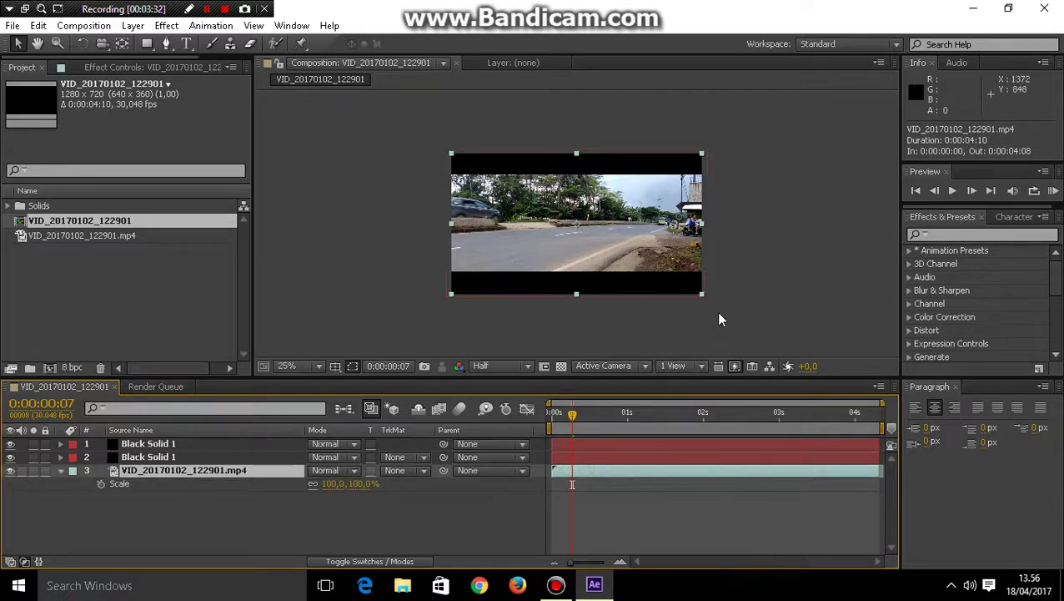
pyautogui.moveTo(580, 425); pyautogui.dragTo(502, 414)
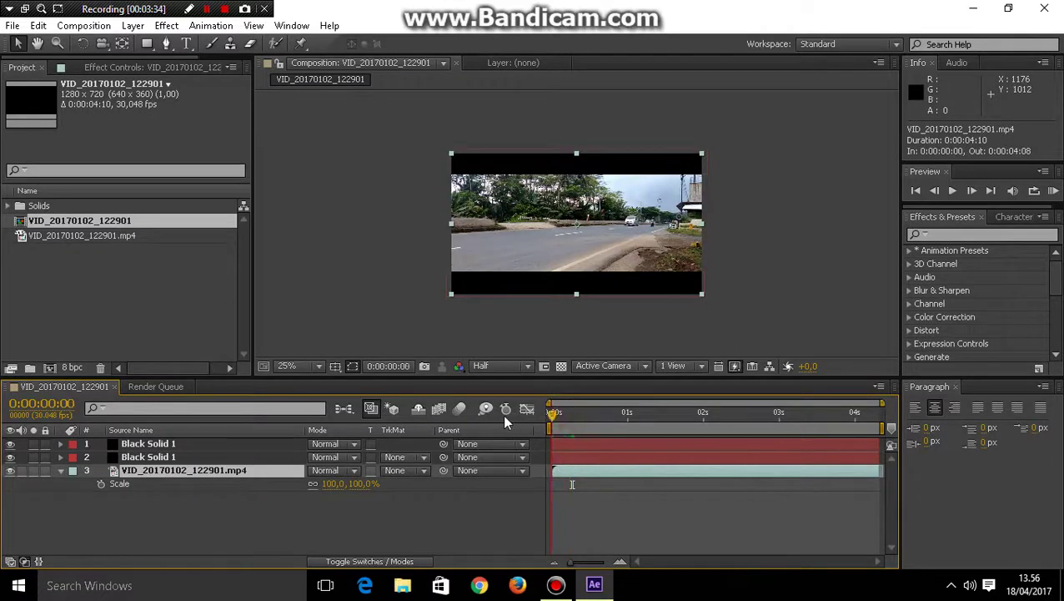
pyautogui.click(101, 483)
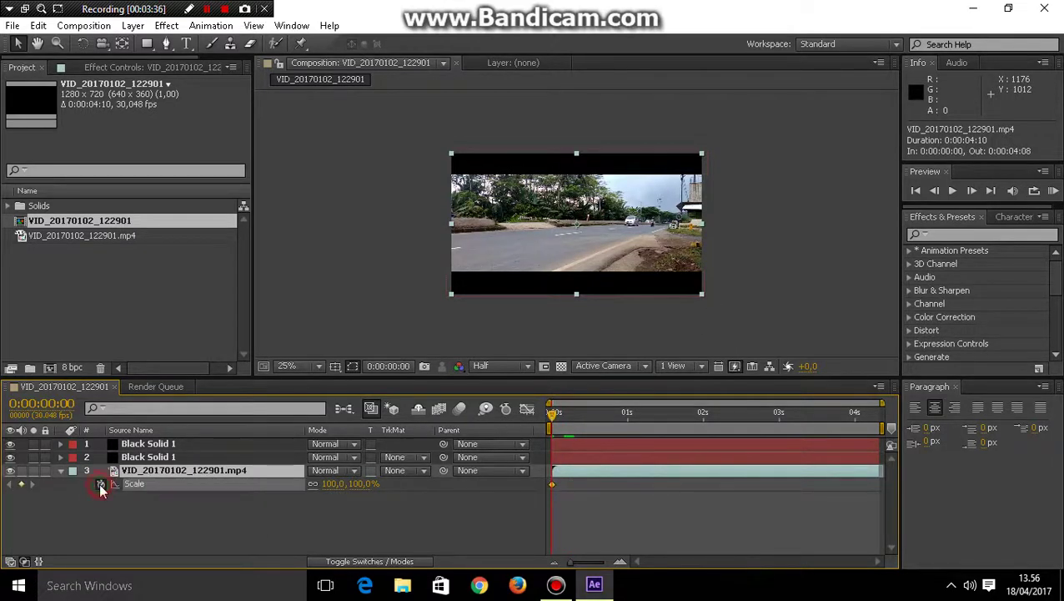
pyautogui.moveTo(701, 294); pyautogui.dragTo(749, 351)
pyautogui.moveTo(555, 417); pyautogui.dragTo(872, 413)
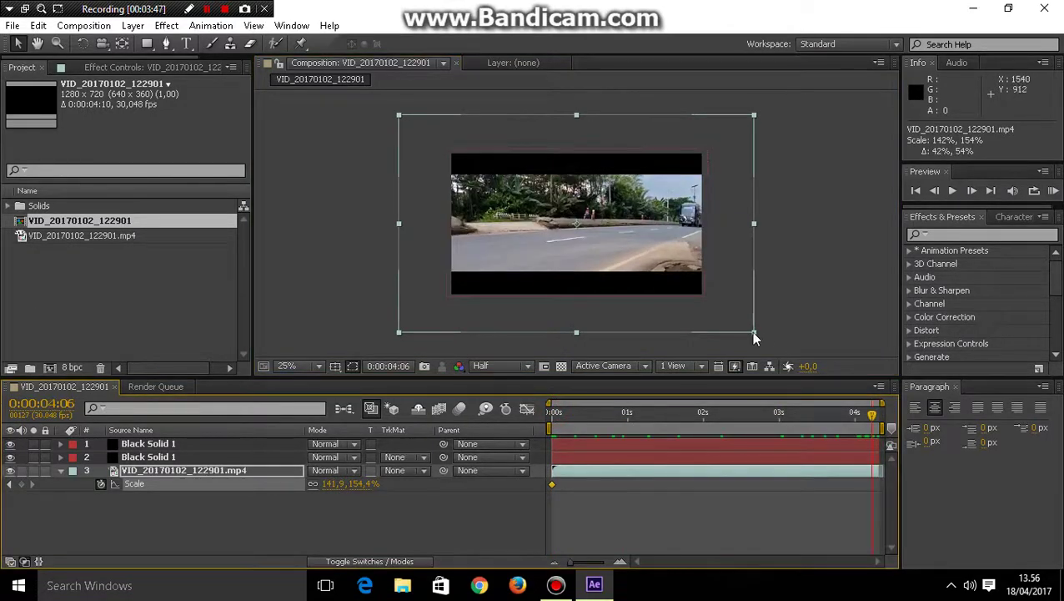
pyautogui.moveTo(749, 333); pyautogui.dragTo(701, 297)
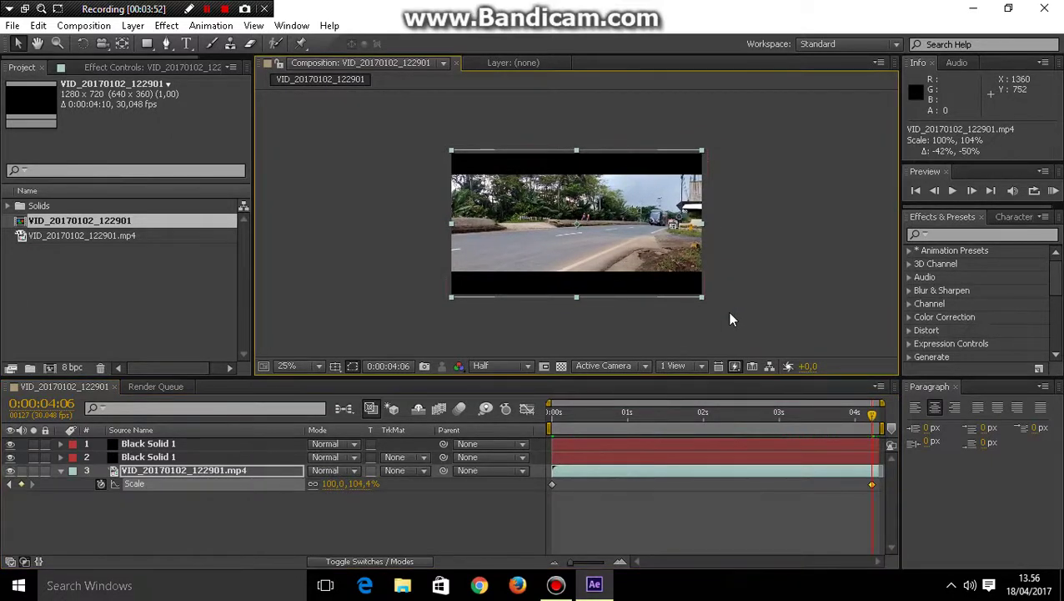
# Step: Preview the zoom animation, including with the view fitted up to 100%, and collapse the video layer's scale property
pyautogui.click(1053, 191)
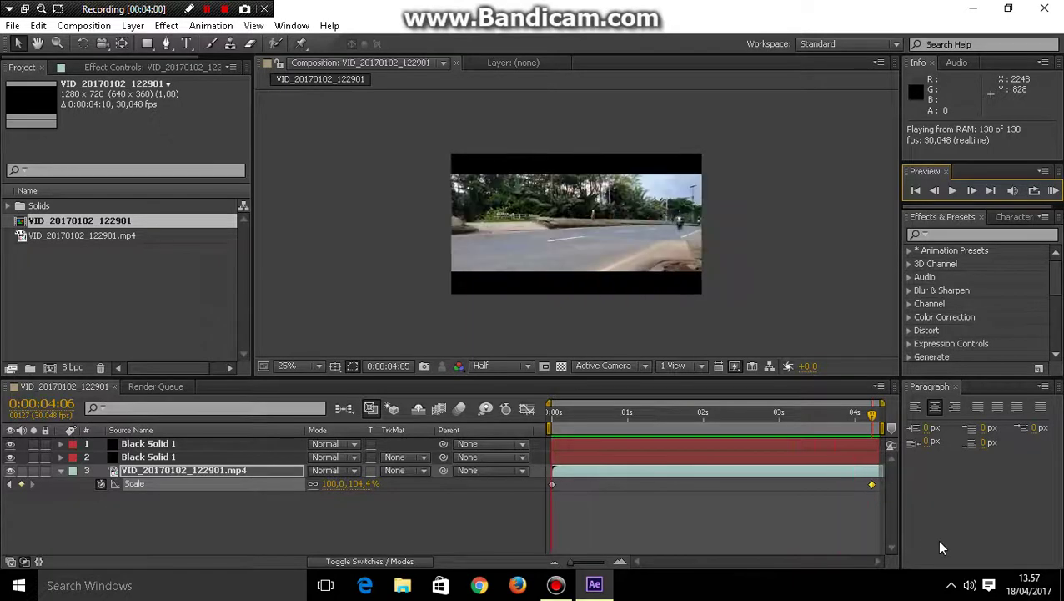
pyautogui.click(719, 538)
pyautogui.click(319, 367)
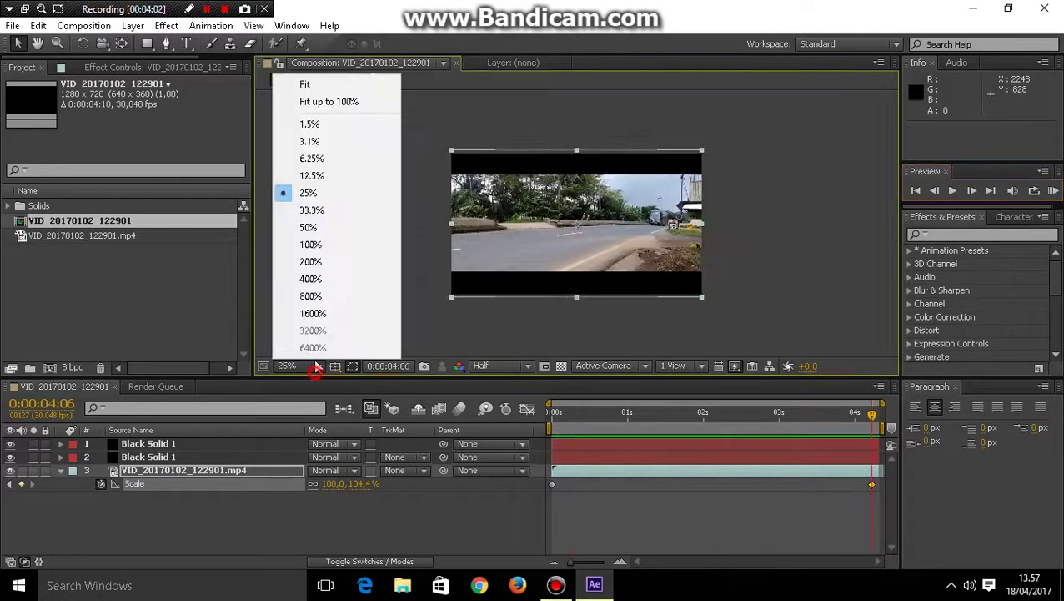
pyautogui.click(340, 99)
pyautogui.click(1054, 191)
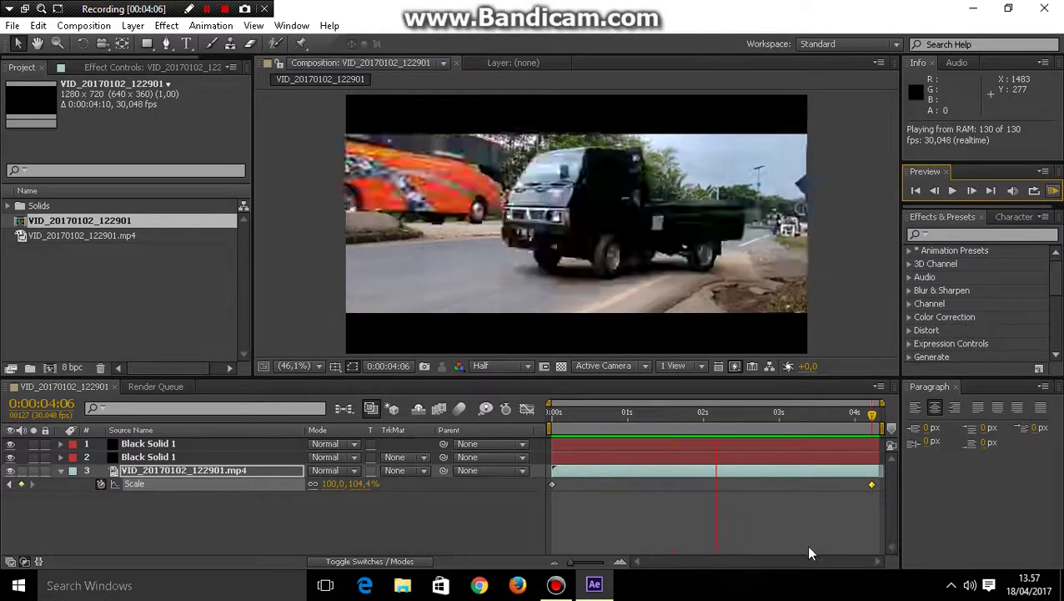
pyautogui.click(802, 551)
pyautogui.click(210, 471)
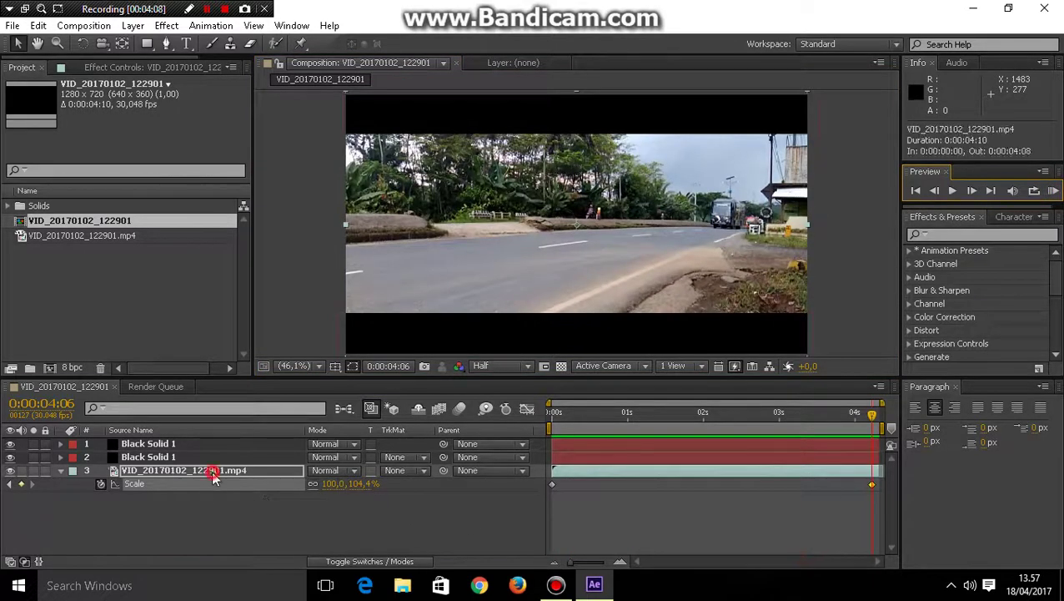
pyautogui.press('s')
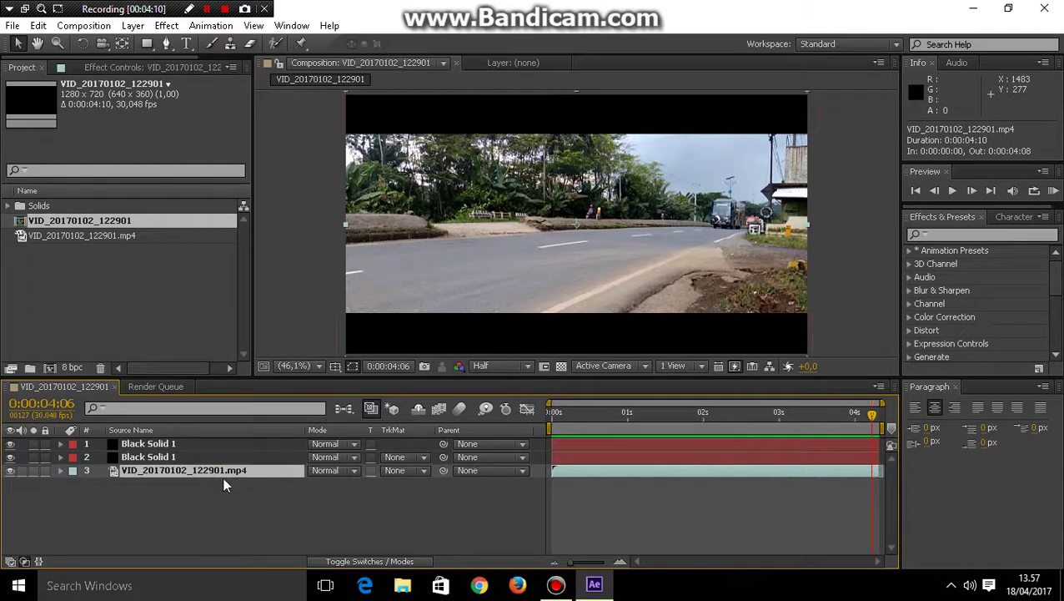
# Step: Create a text layer reading "Fast Motion"
pyautogui.rightClick(210, 516)
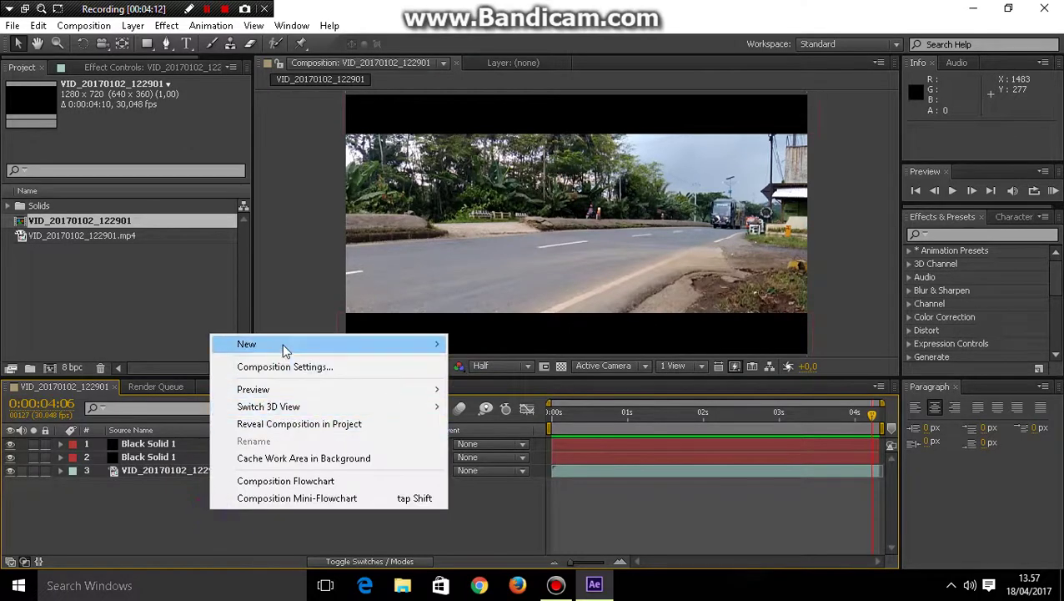
pyautogui.moveTo(284, 349)
pyautogui.click(501, 370)
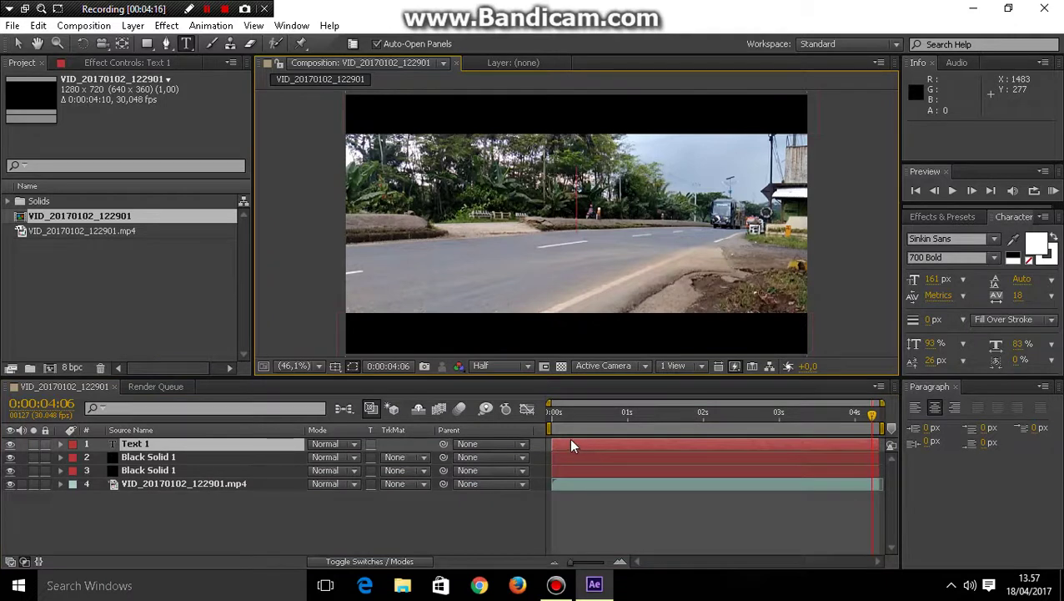
pyautogui.write('fas')
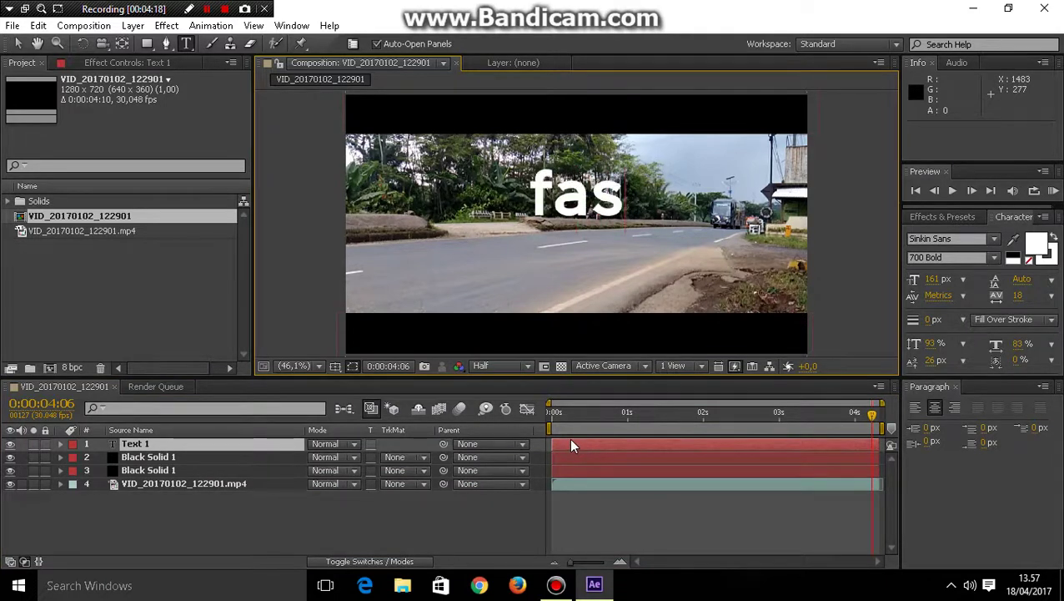
pyautogui.press('BackSpace')
pyautogui.press('BackSpace')
pyautogui.press('BackSpace')
pyautogui.write('Fa')
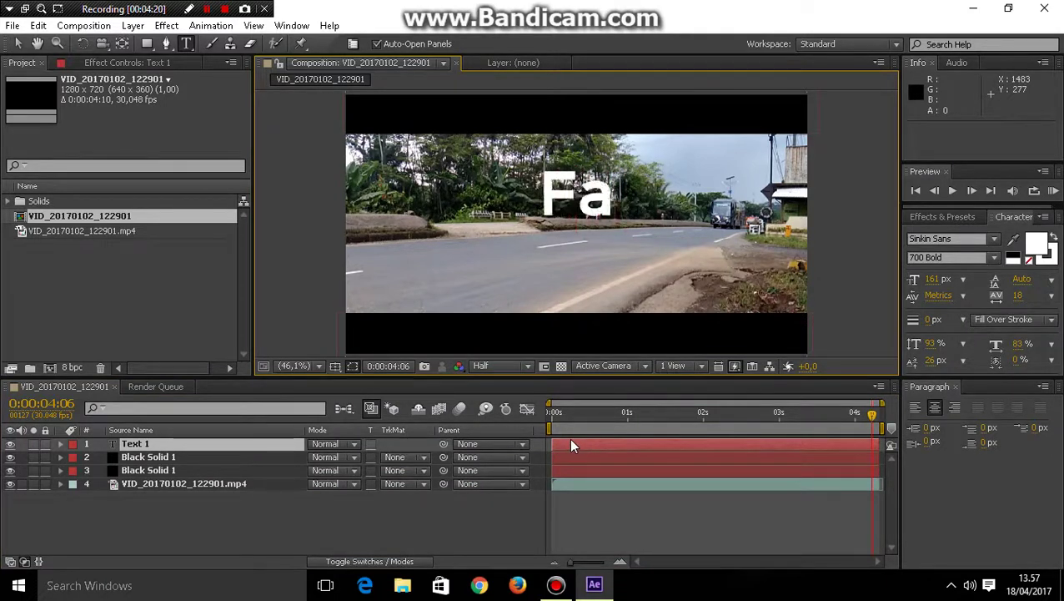
pyautogui.write('st Motion')
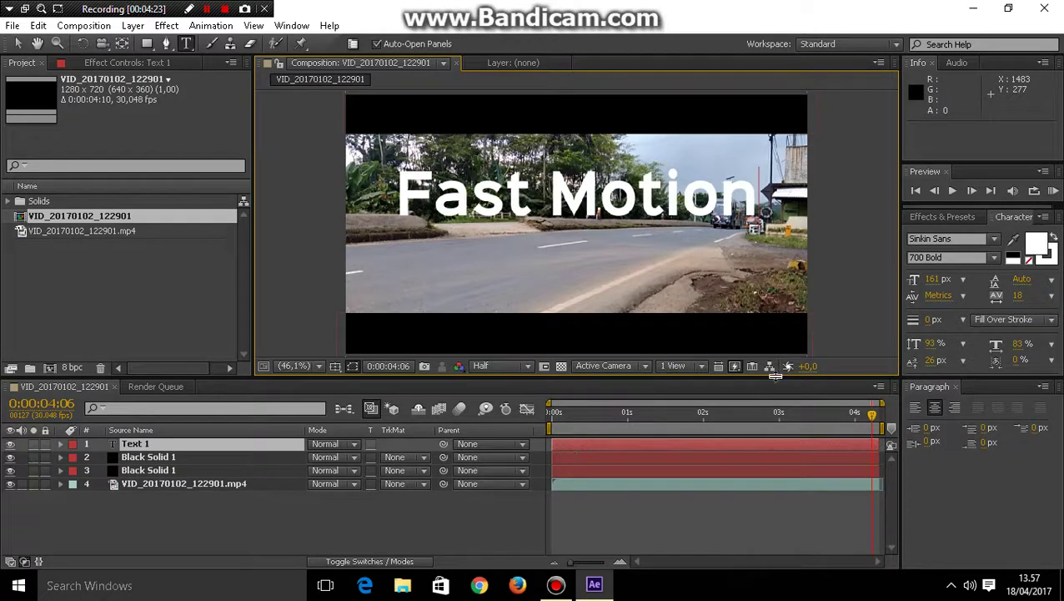
pyautogui.click(656, 442)
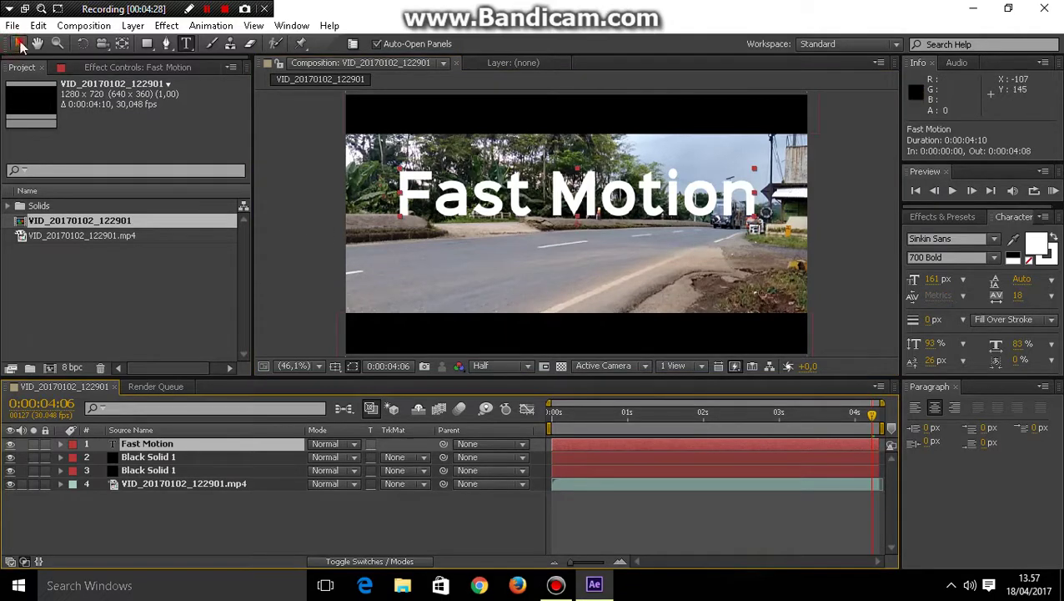
# Step: Shrink the text to about 36 × 60% scale and move it to the left side of the frame
pyautogui.click(18, 43)
pyautogui.moveTo(755, 215); pyautogui.dragTo(643, 197)
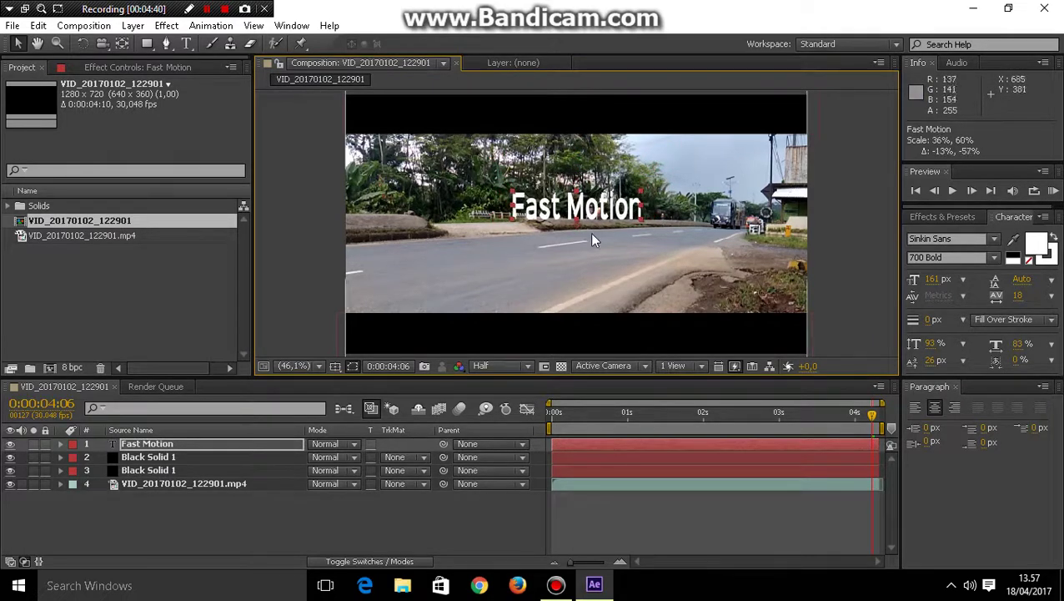
pyautogui.moveTo(577, 212); pyautogui.dragTo(417, 230)
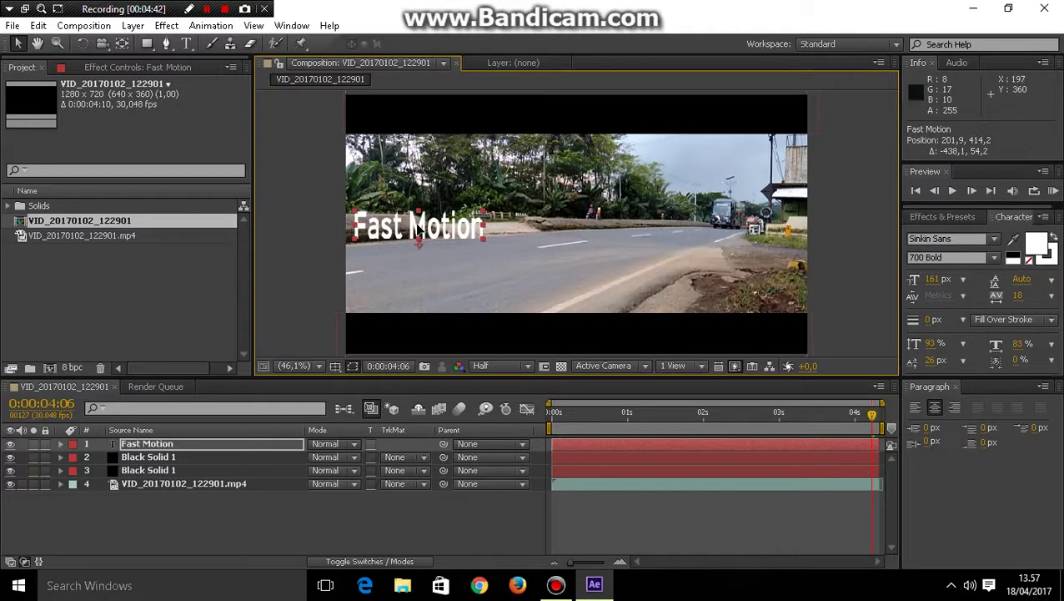
# Step: Replace the text with "FAST MOTION" in capitals
pyautogui.doubleClick(418, 230)
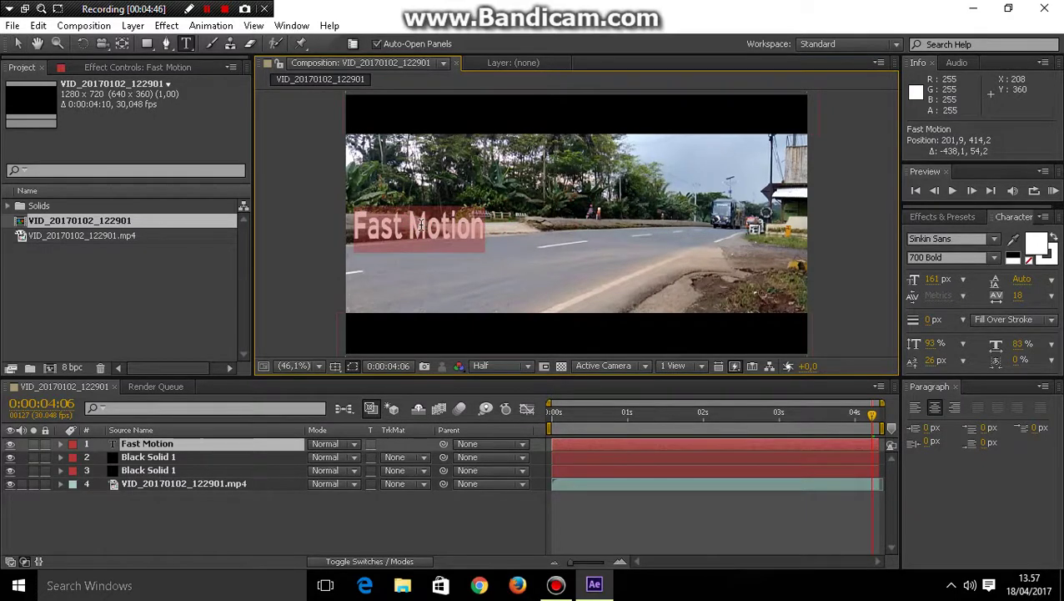
pyautogui.write('FAST')
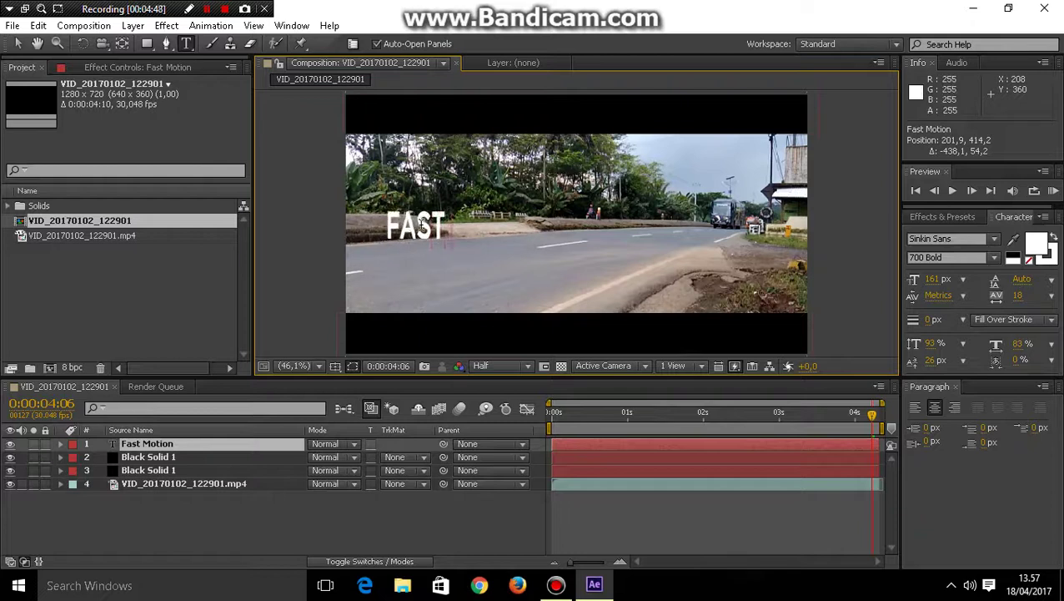
pyautogui.write(' MOTION')
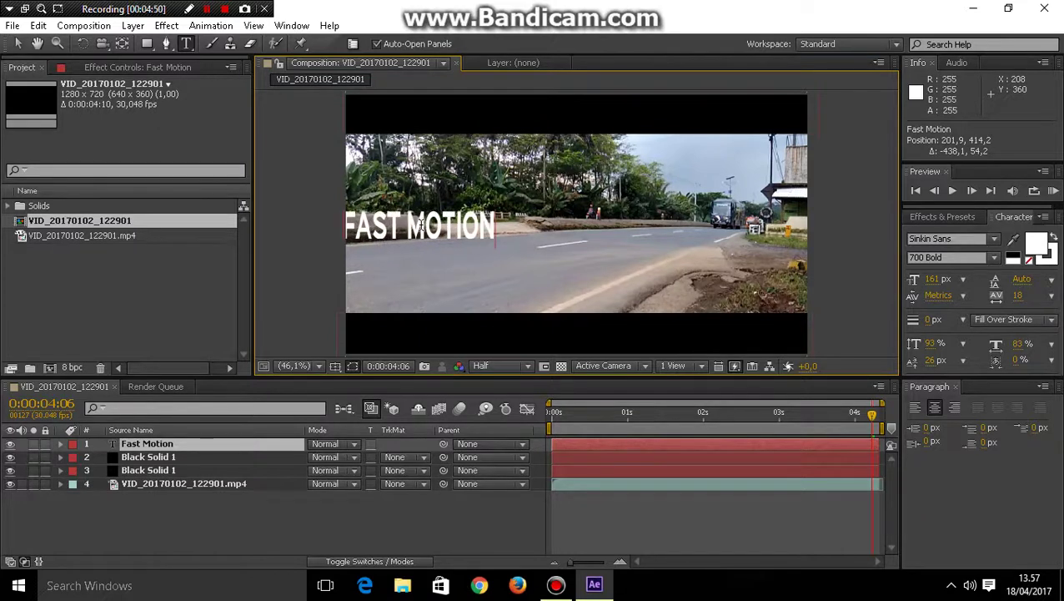
# Step: Move the FAST MOTION text beyond the frame's left edge, to a position of about -214.5, 392.5
pyautogui.click(19, 43)
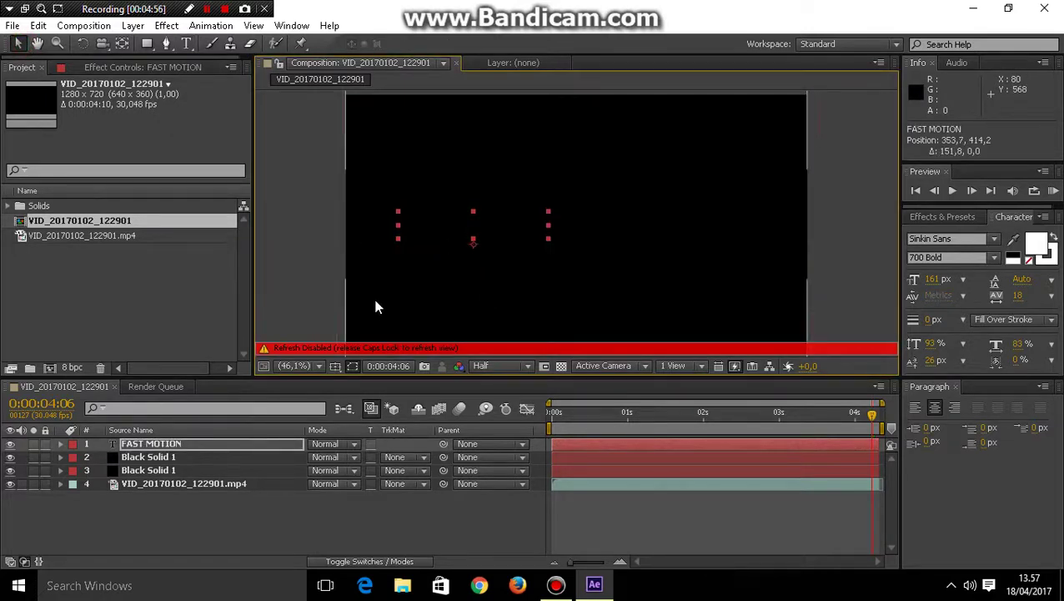
pyautogui.press('capslock')
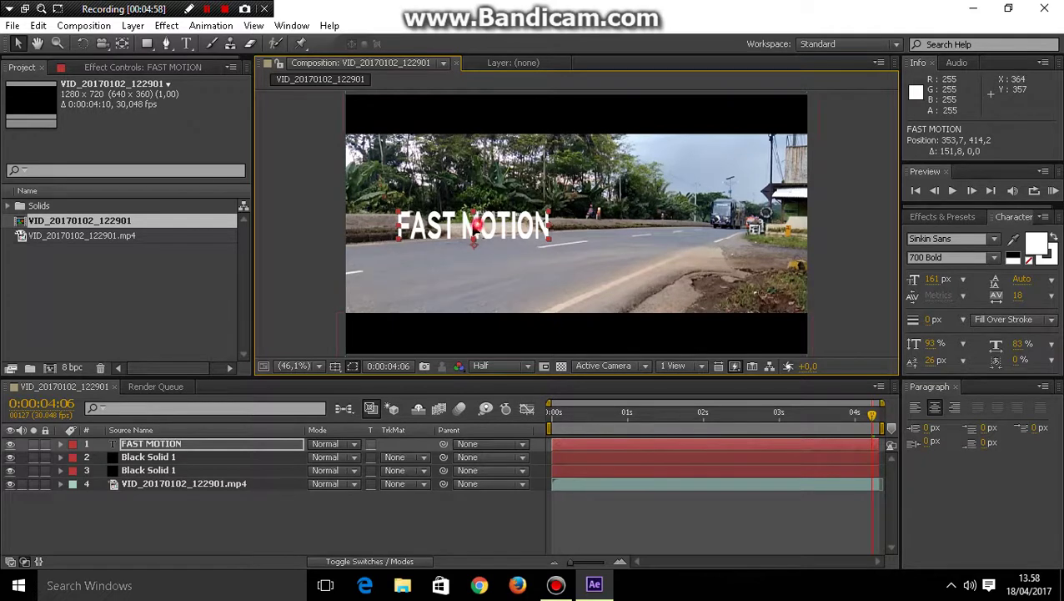
pyautogui.moveTo(474, 223); pyautogui.dragTo(275, 224)
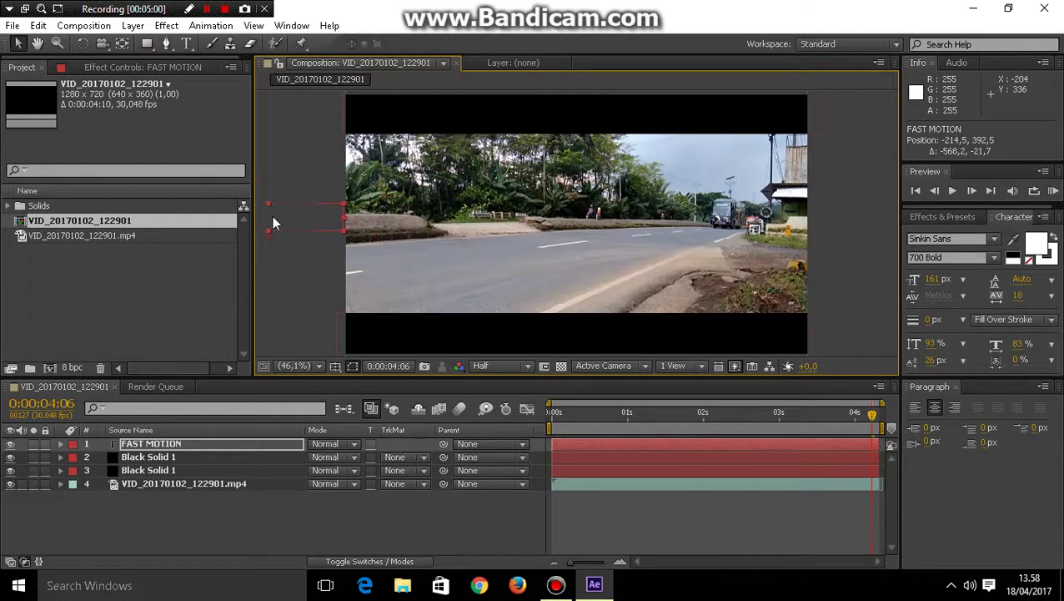
# Step: Set a starting position keyframe for the FAST MOTION layer at 0:00:00:00
pyautogui.click(565, 443)
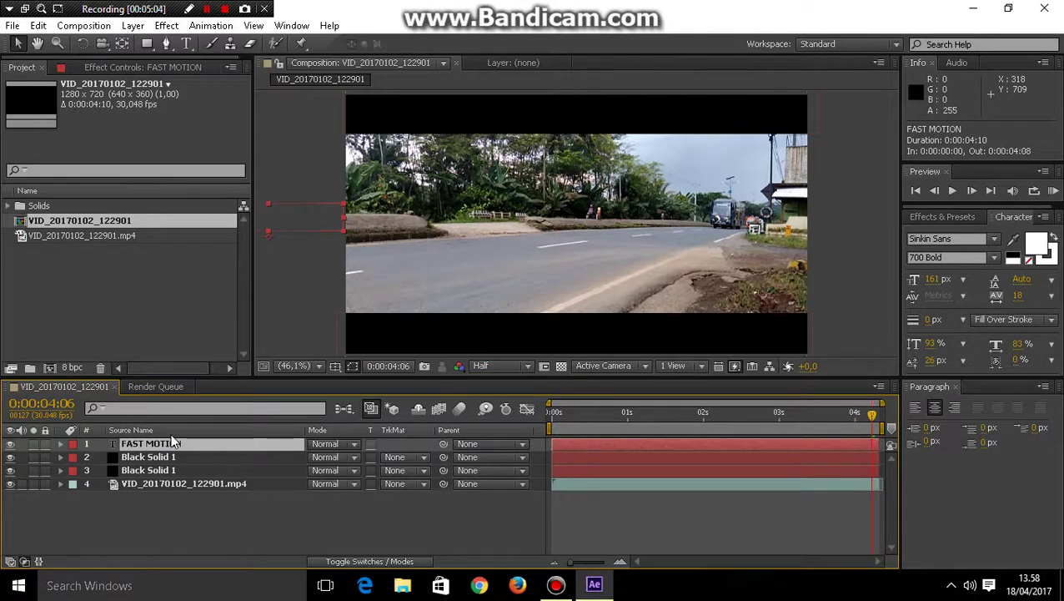
pyautogui.doubleClick(240, 446)
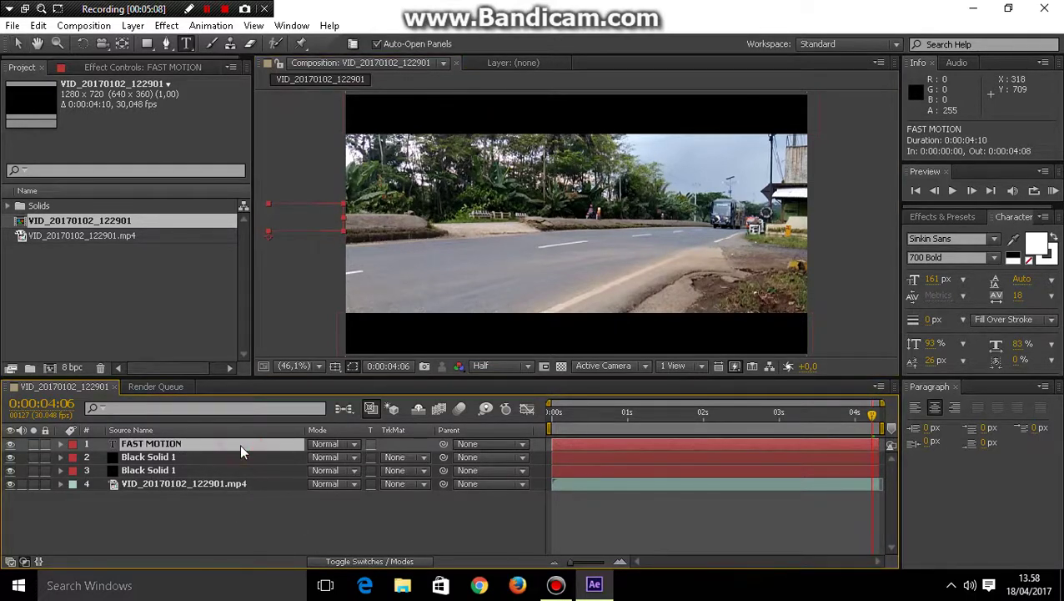
pyautogui.press('p')
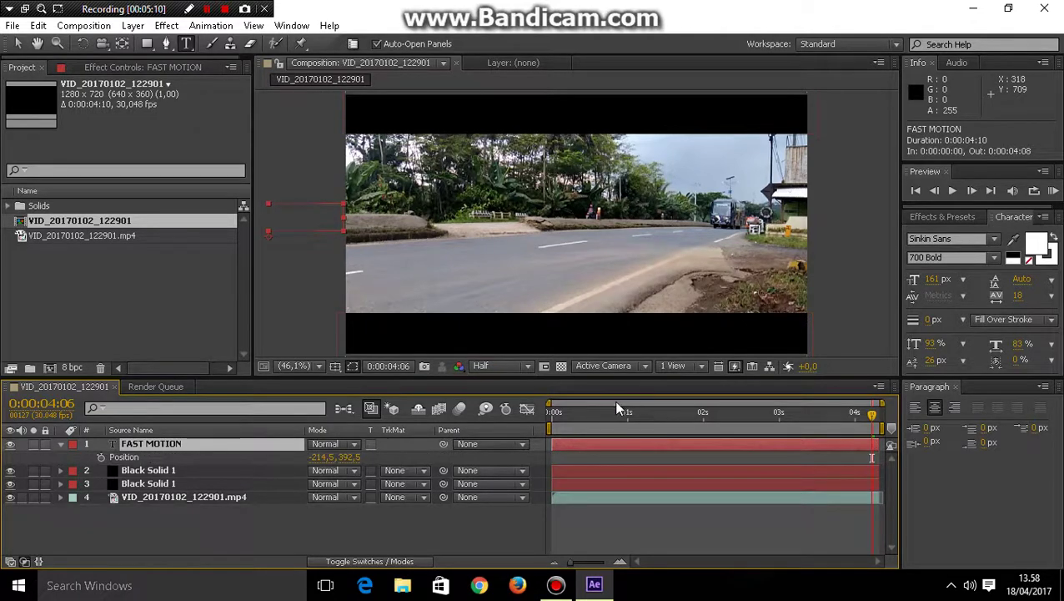
pyautogui.press('Home')
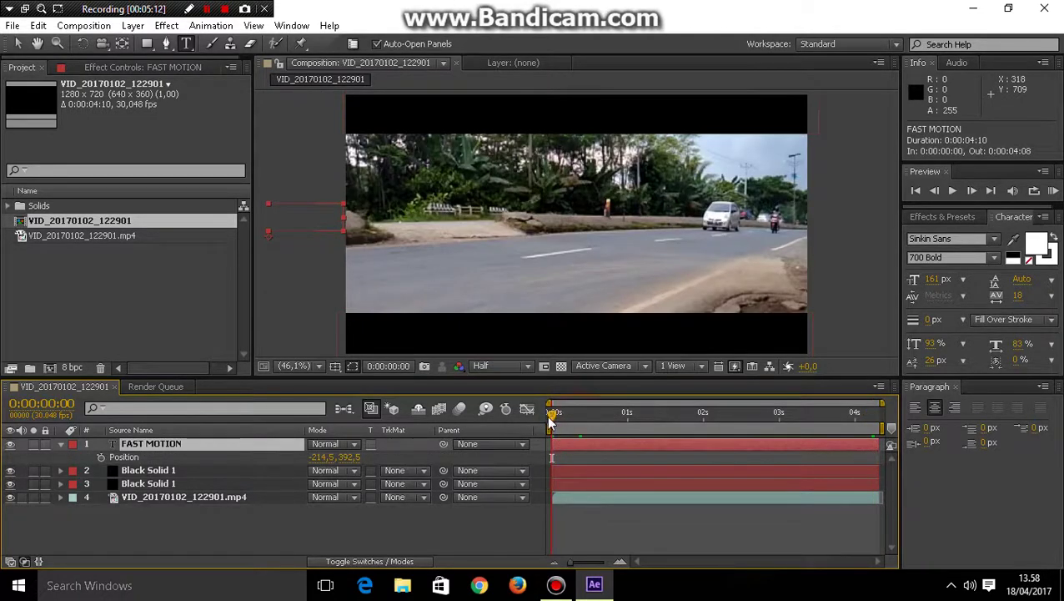
pyautogui.moveTo(551, 421)
pyautogui.mouseDown()
pyautogui.moveTo(599, 412)
pyautogui.moveTo(543, 428)
pyautogui.mouseUp()
pyautogui.click(101, 458)
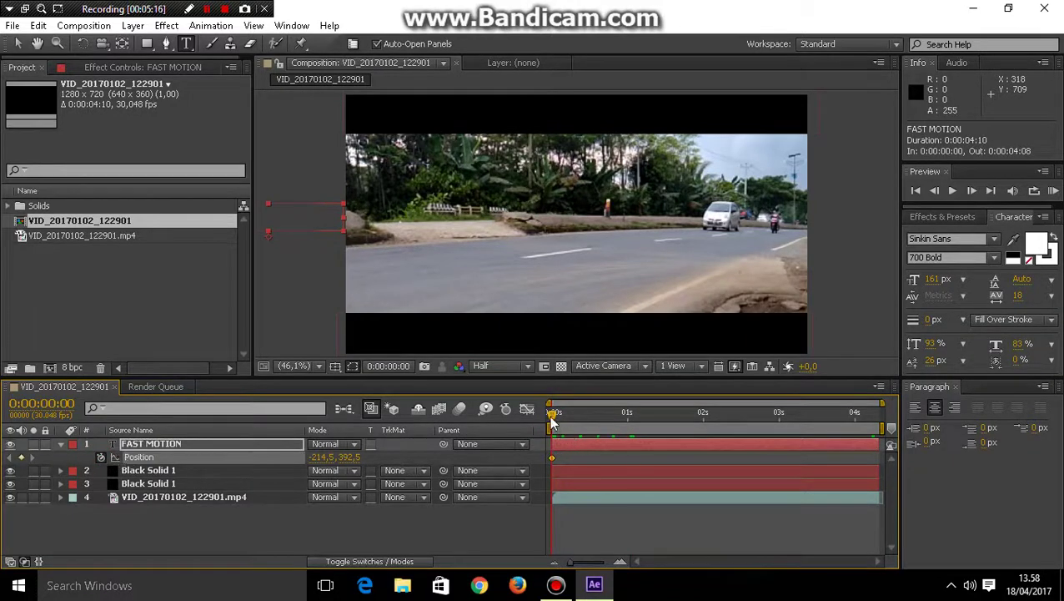
# Step: At 0:00:04:08, move the FAST MOTION text beyond the frame's right edge, to about 1585.5, 401.2, and collapse the layer
pyautogui.moveTo(652, 414); pyautogui.dragTo(891, 411)
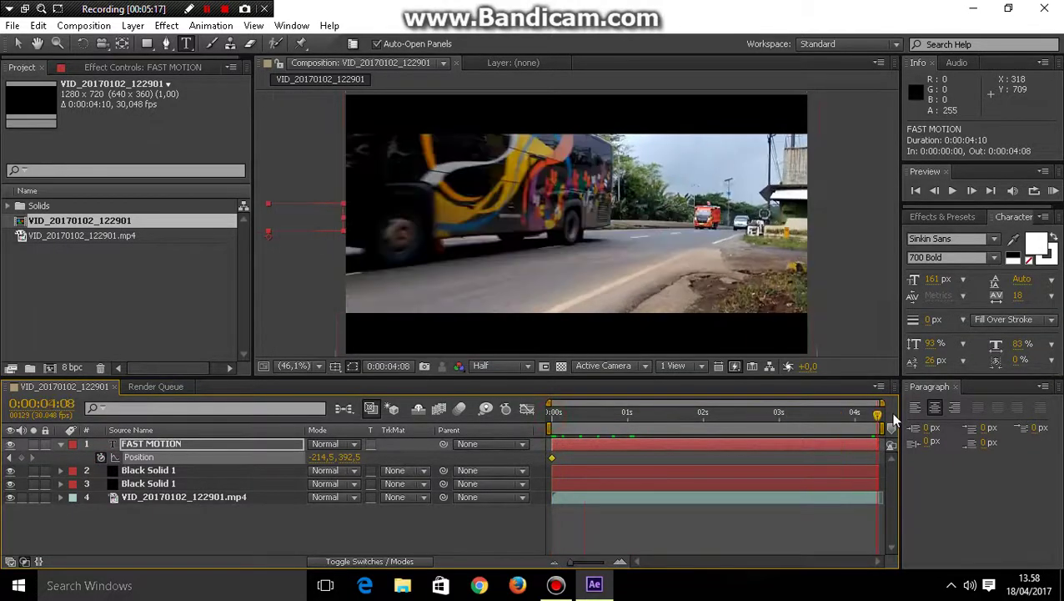
pyautogui.click(17, 45)
pyautogui.moveTo(265, 216); pyautogui.dragTo(911, 216)
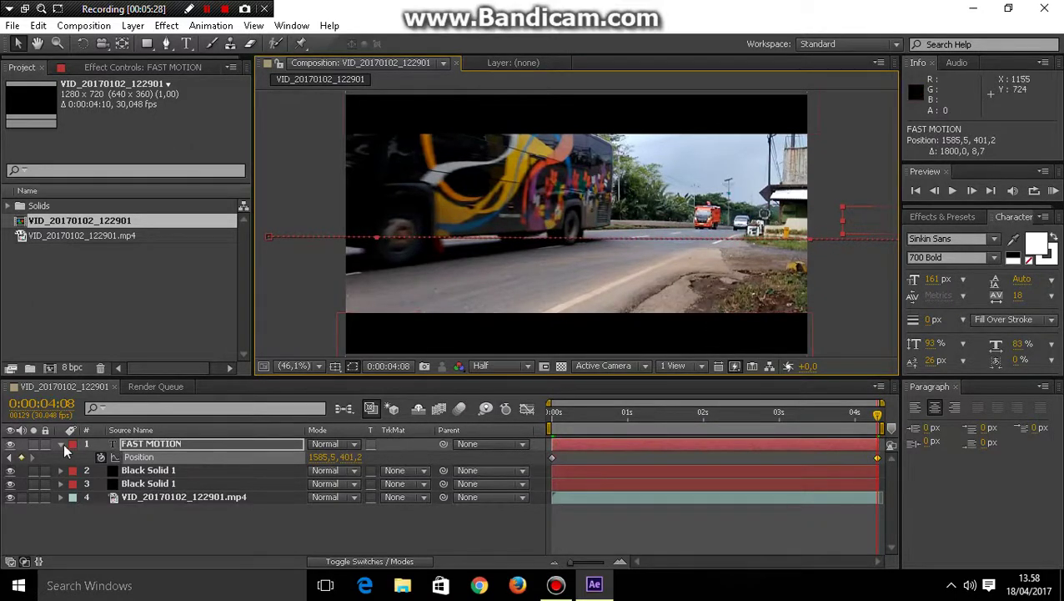
pyautogui.click(62, 444)
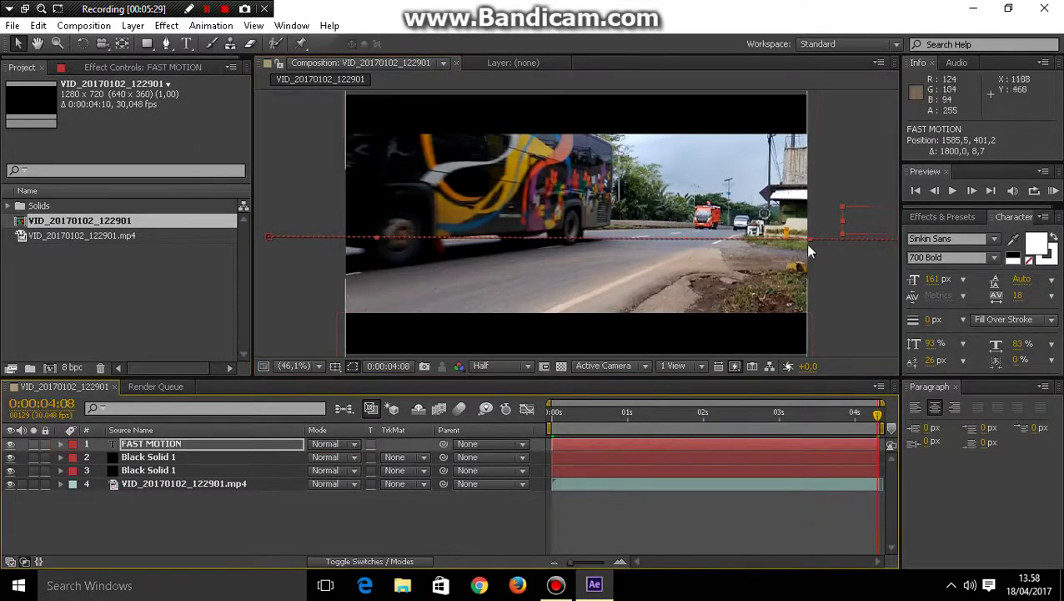
# Step: Preview the text travelling across the clip twice
pyautogui.click(1054, 190)
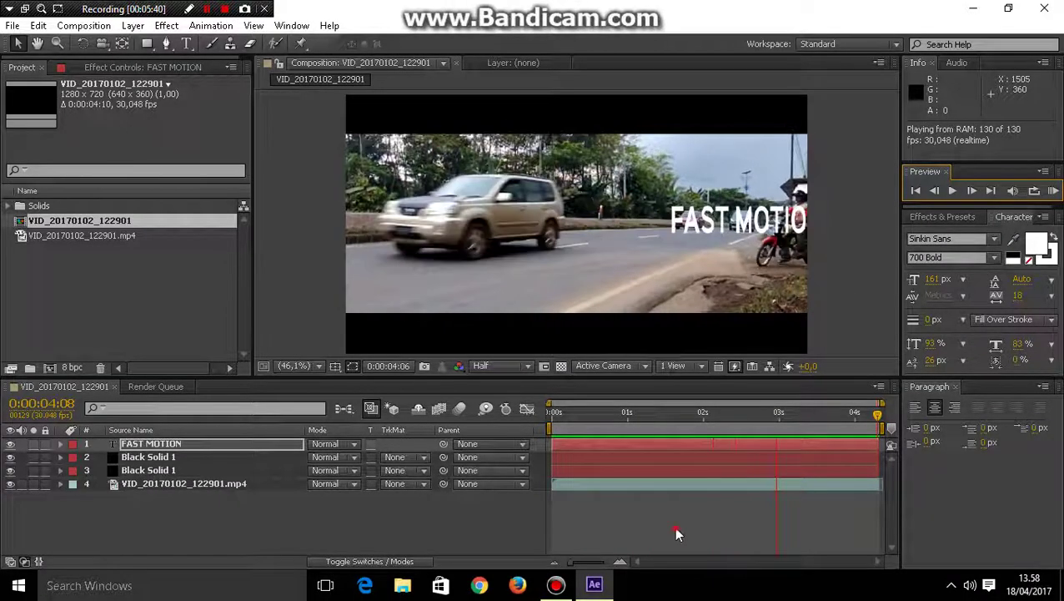
pyautogui.click(570, 431)
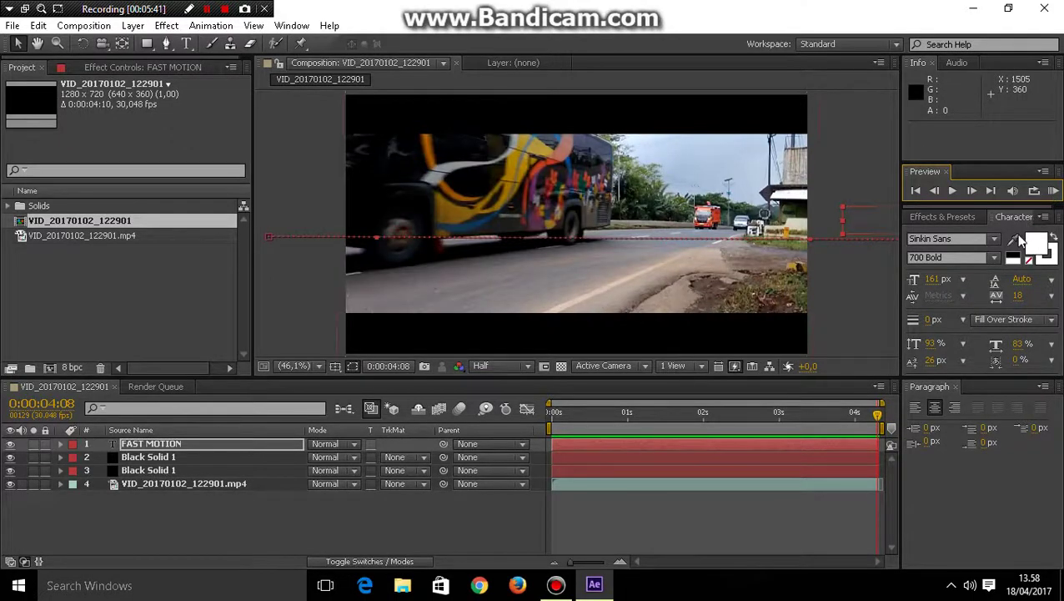
pyautogui.press('KP_0')
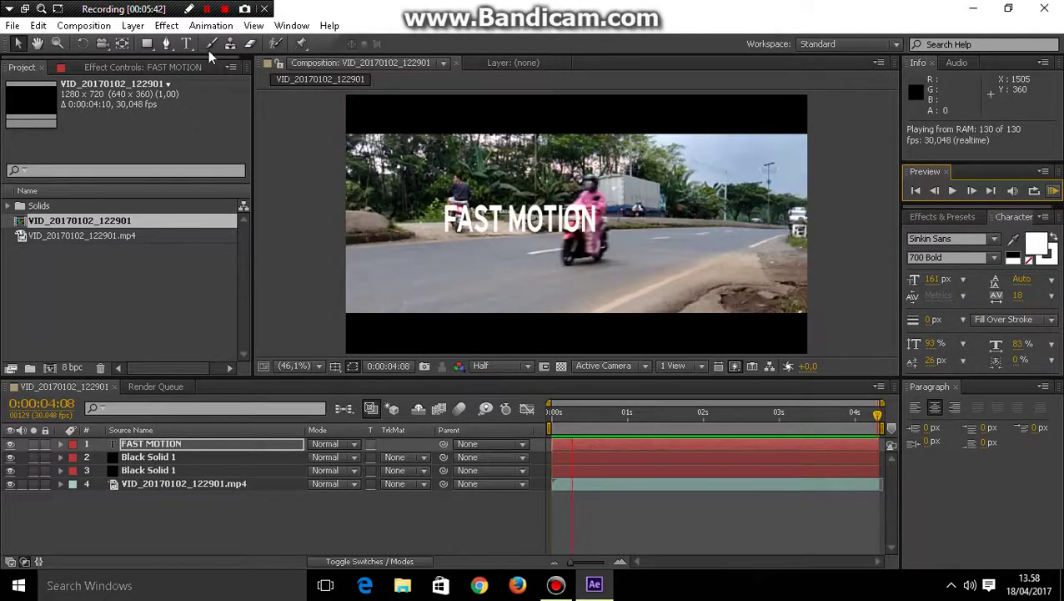
pyautogui.press('space')
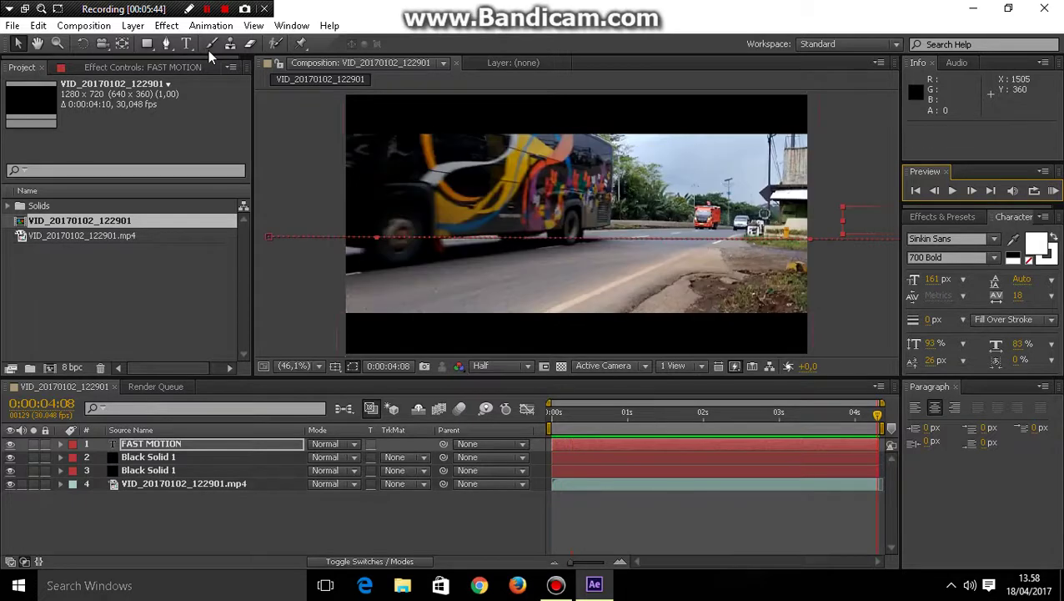